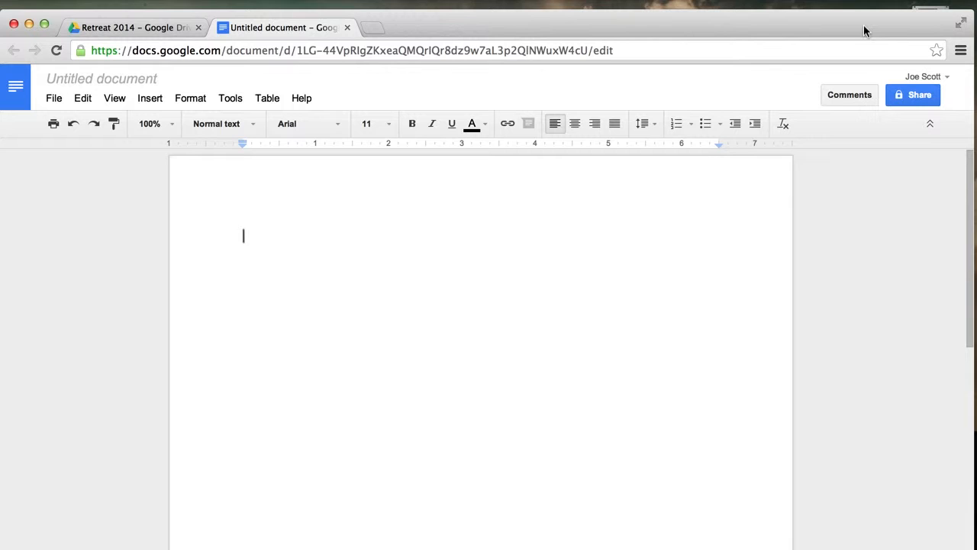
Step: Move the browser window aside and open Spring Retreat Draft from the Schedule folder inside Retreat Files on the desktop
{"action": "scroll", "coordinate": [557, 312], "scroll_direction": "down", "scroll_amount": 5}
{"action": "scroll", "coordinate": [557, 312], "scroll_direction": "up", "scroll_amount": 5}
{"action": "left_click_drag", "start_coordinate": [800, 28], "coordinate": [665, 27]}
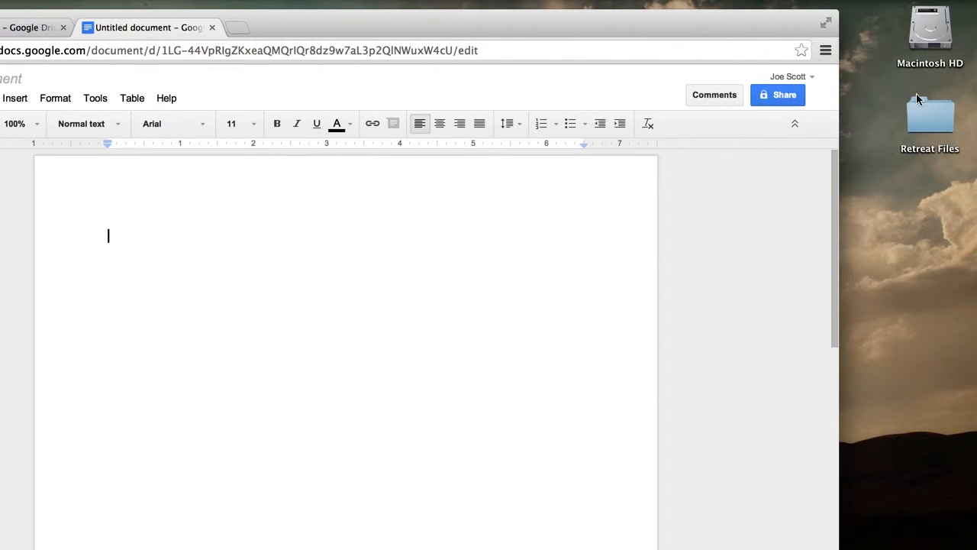
{"action": "double_click", "coordinate": [914, 115]}
{"action": "double_click", "coordinate": [701, 183]}
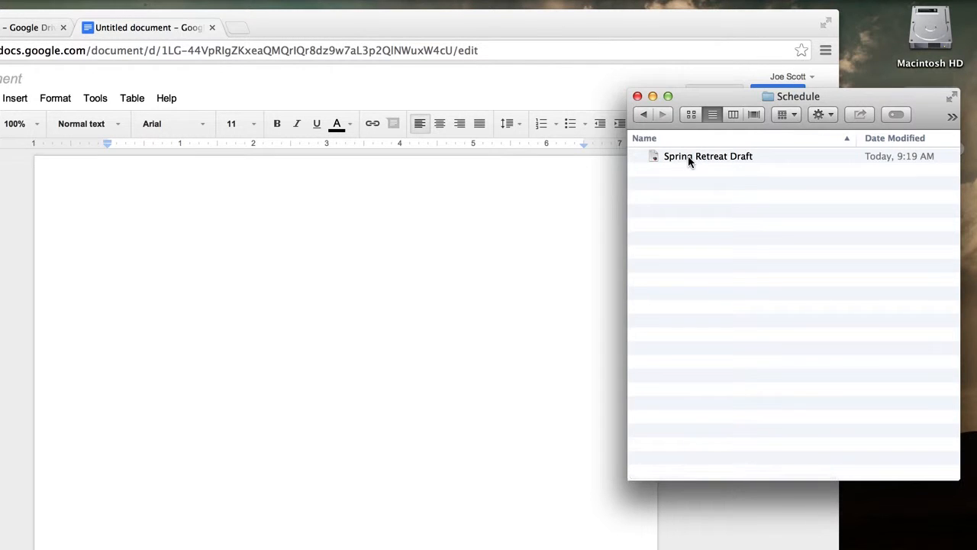
{"action": "double_click", "coordinate": [688, 156]}
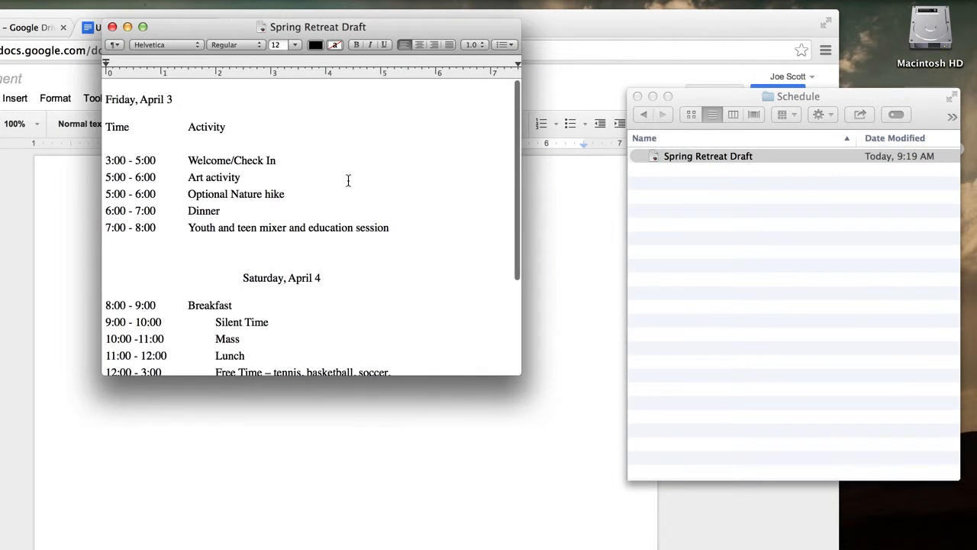
Step: Copy the entire two-day schedule text from the Spring Retreat Draft file
{"action": "scroll", "coordinate": [352, 178], "scroll_direction": "down", "scroll_amount": 5}
{"action": "scroll", "coordinate": [352, 177], "scroll_direction": "up", "scroll_amount": 5}
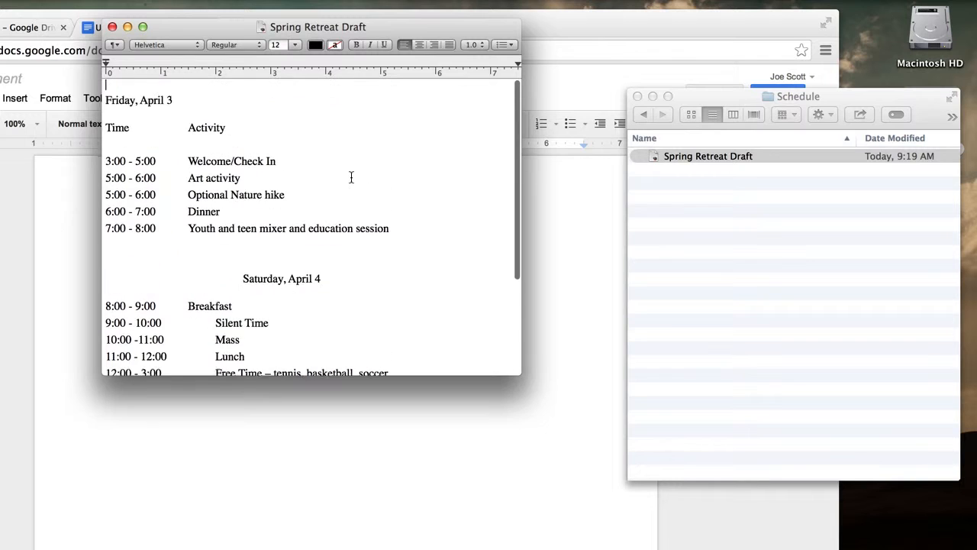
{"action": "scroll", "coordinate": [351, 177], "scroll_direction": "down", "scroll_amount": 5}
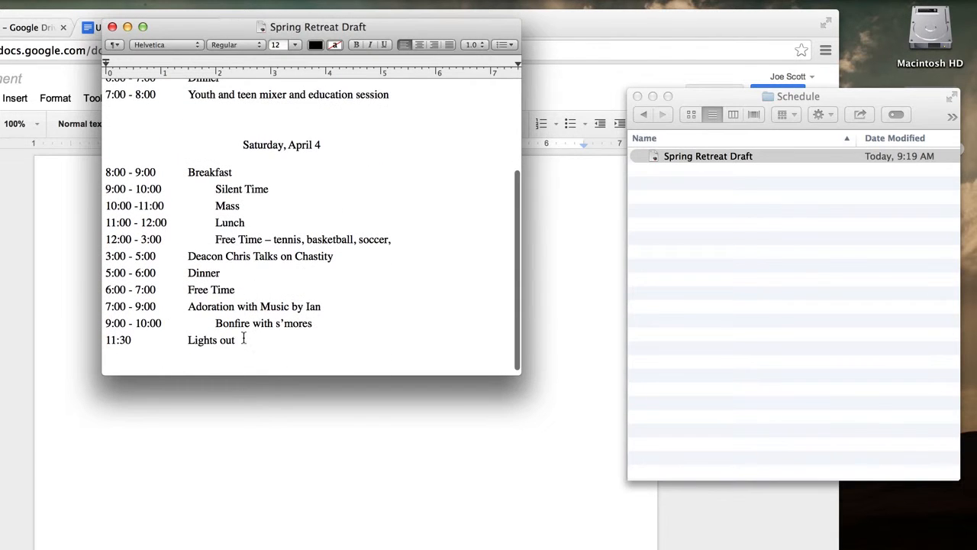
{"action": "left_click_drag", "start_coordinate": [235, 340], "coordinate": [104, 9]}
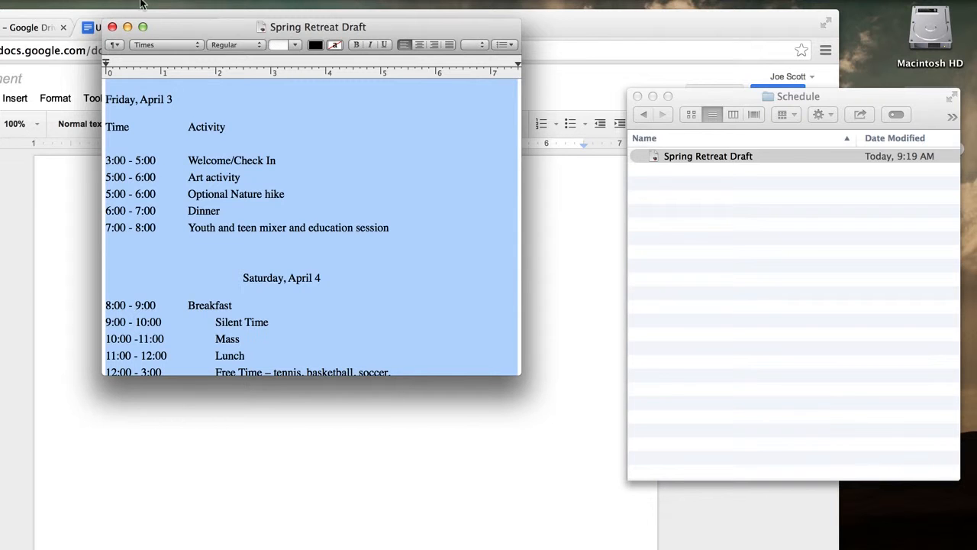
{"action": "left_click", "coordinate": [140, 2]}
{"action": "left_click", "coordinate": [157, 59]}
Step: Return to the untitled Google document and paste the copied schedule into it
{"action": "left_click", "coordinate": [76, 200]}
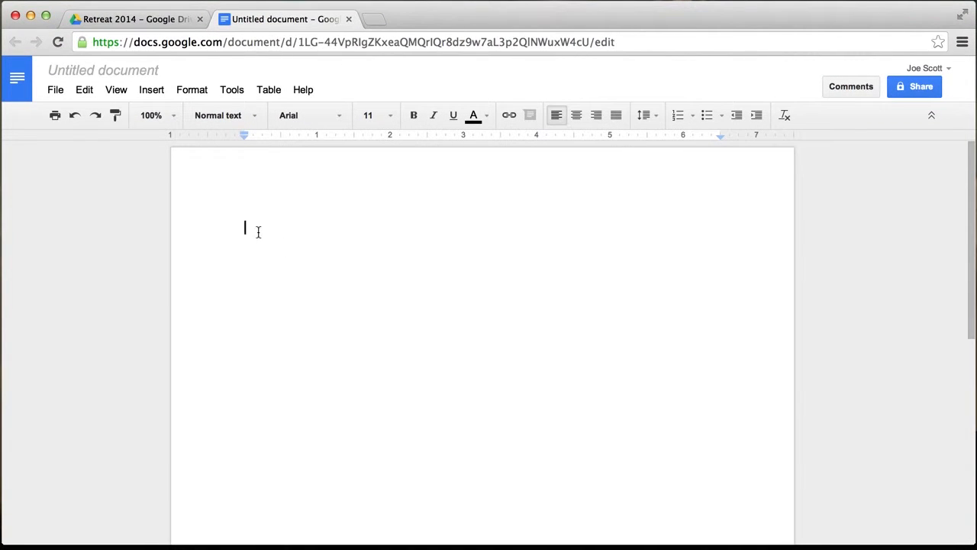
{"action": "key", "text": "super+v"}
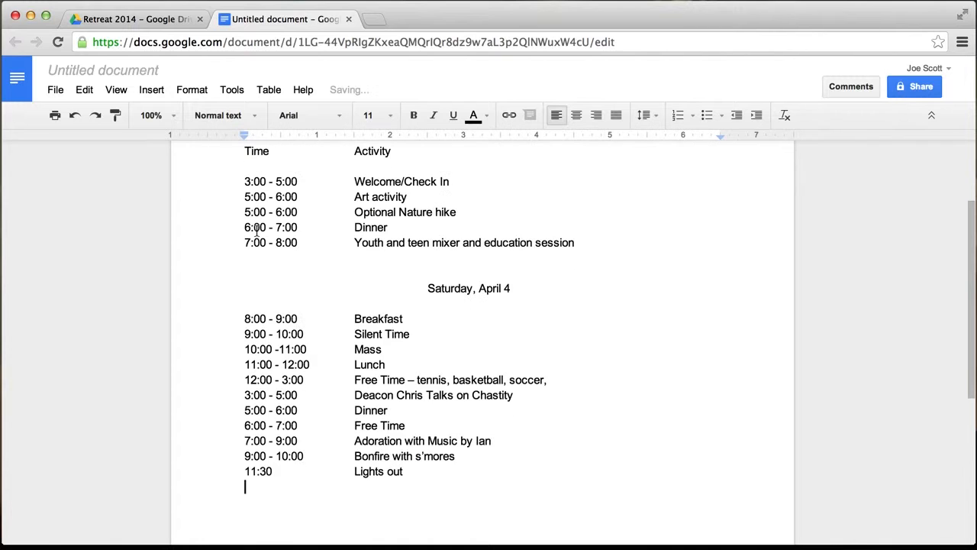
{"action": "scroll", "coordinate": [259, 294], "scroll_direction": "up", "scroll_amount": 3}
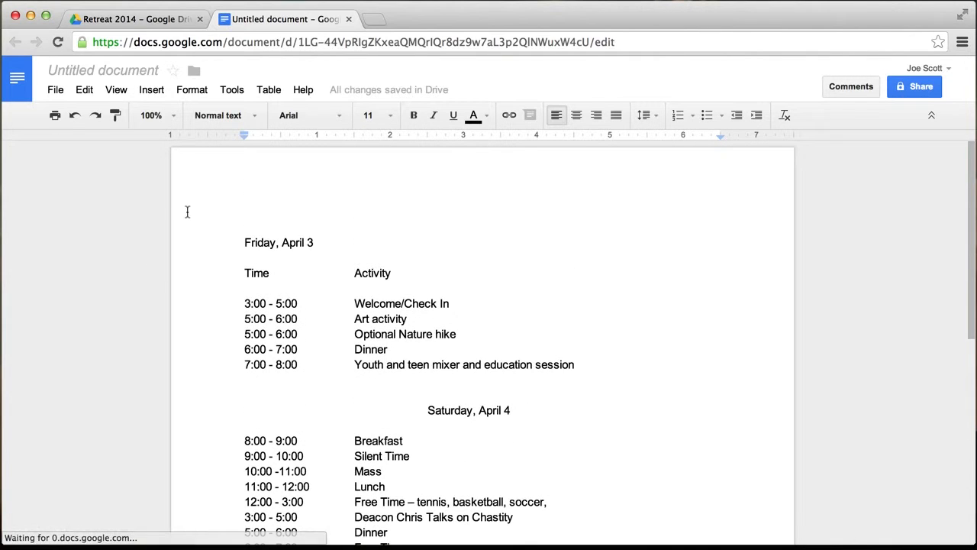
Step: Rename the document as Schedule Retreat 2014
{"action": "left_click", "coordinate": [97, 72]}
{"action": "type", "text": "Schedule Re"}
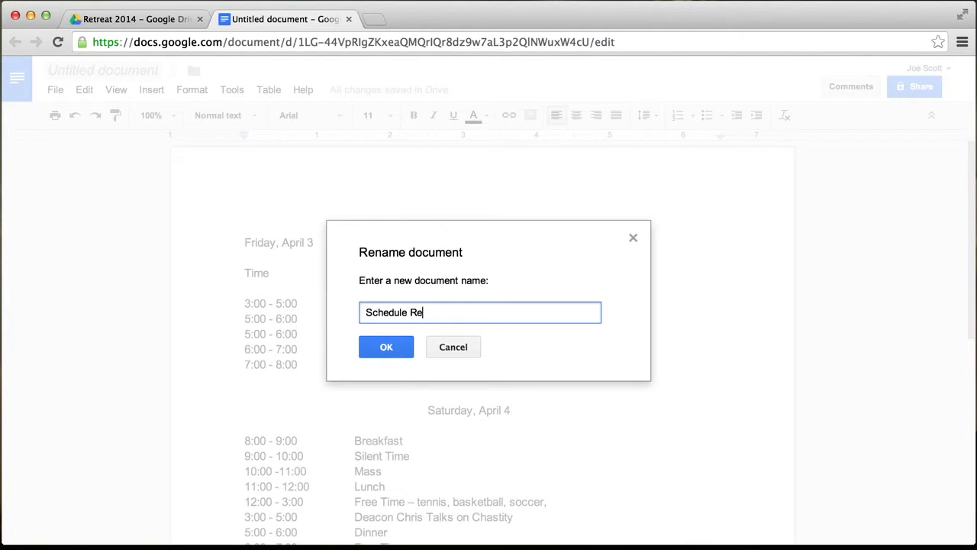
{"action": "type", "text": "treat 2014"}
{"action": "left_click", "coordinate": [382, 348]}
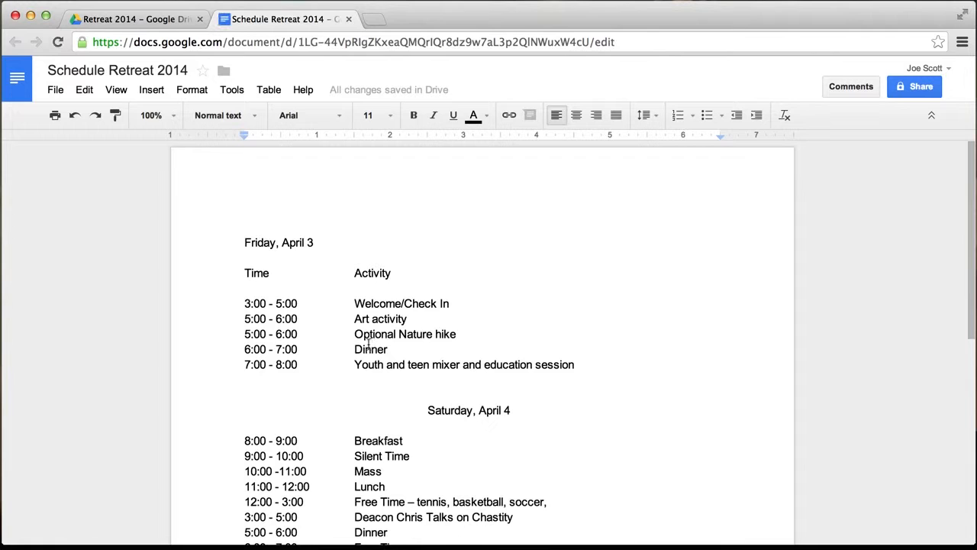
Step: Check the renamed document's entry in the Retreat 2014 Drive folder, and review the pasted schedule in the document
{"action": "left_click", "coordinate": [144, 21]}
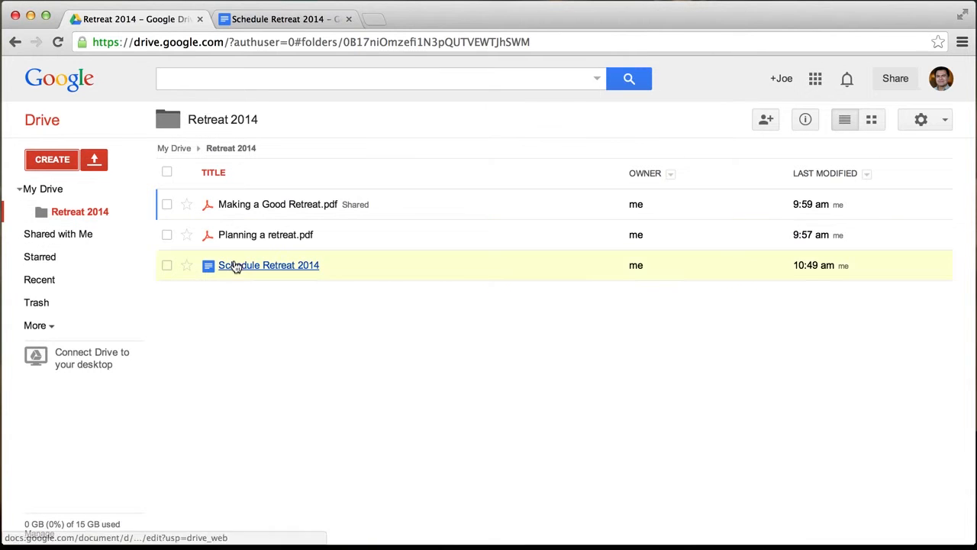
{"action": "left_click", "coordinate": [261, 20]}
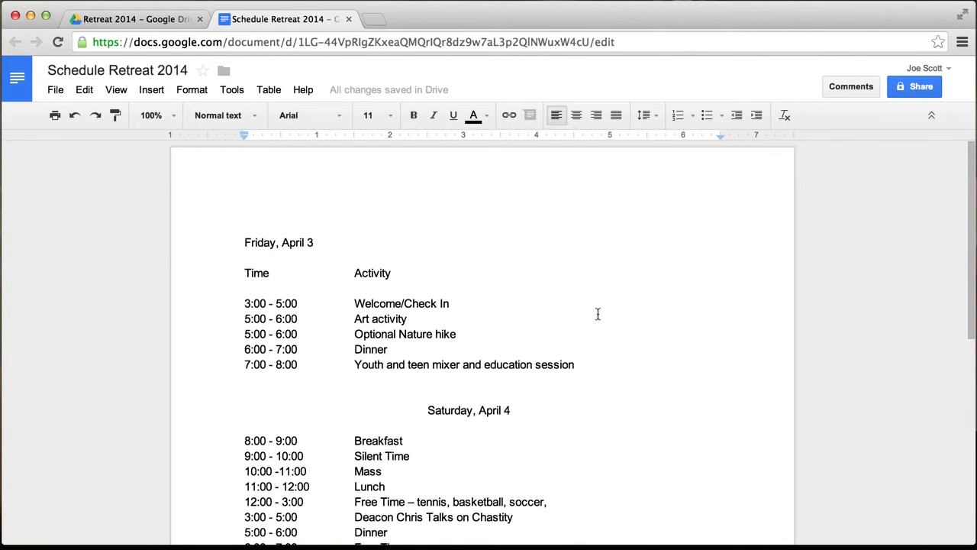
{"action": "scroll", "coordinate": [598, 314], "scroll_direction": "down", "scroll_amount": 5}
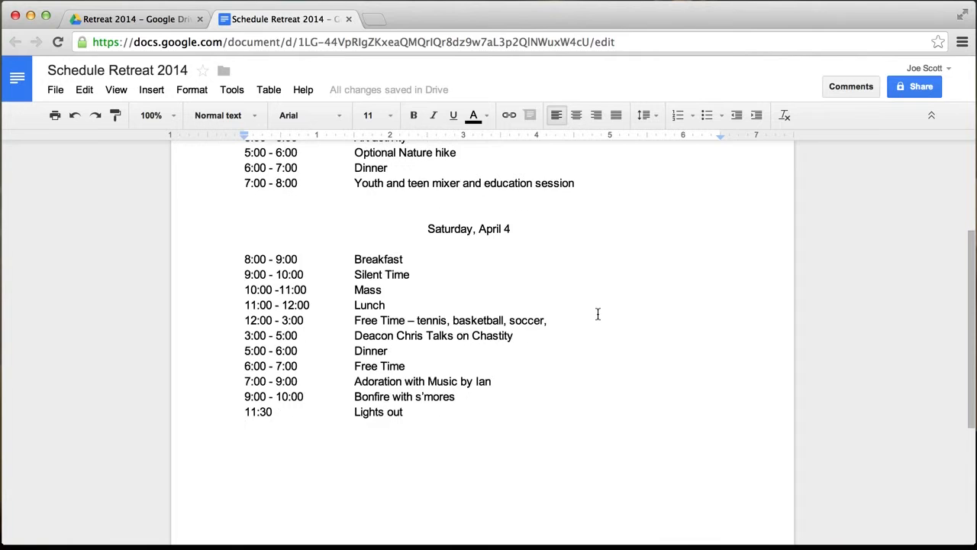
{"action": "scroll", "coordinate": [598, 314], "scroll_direction": "up", "scroll_amount": 3}
{"action": "scroll", "coordinate": [597, 314], "scroll_direction": "up", "scroll_amount": 2}
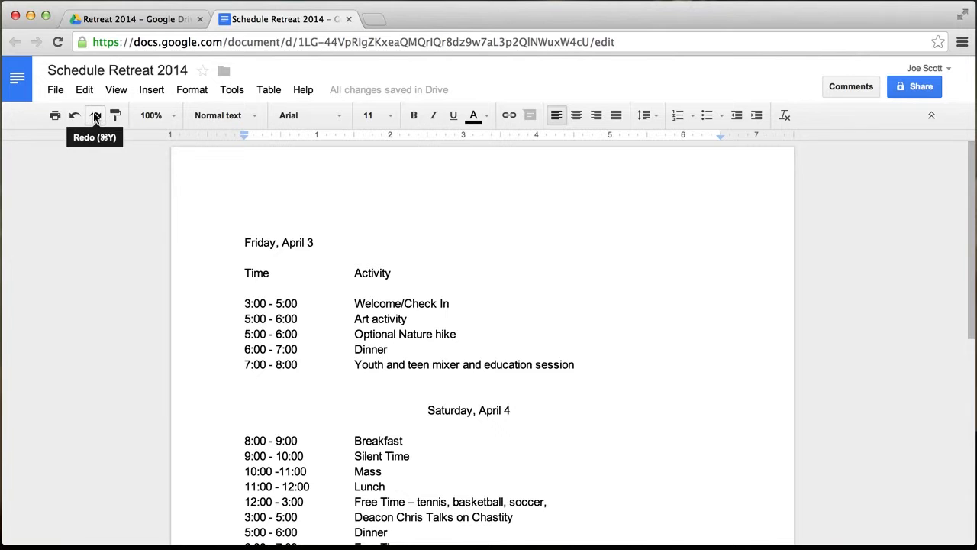
Step: Try the 110% zoom level on the document and return it to 100%
{"action": "left_click", "coordinate": [166, 119]}
{"action": "left_click", "coordinate": [169, 221]}
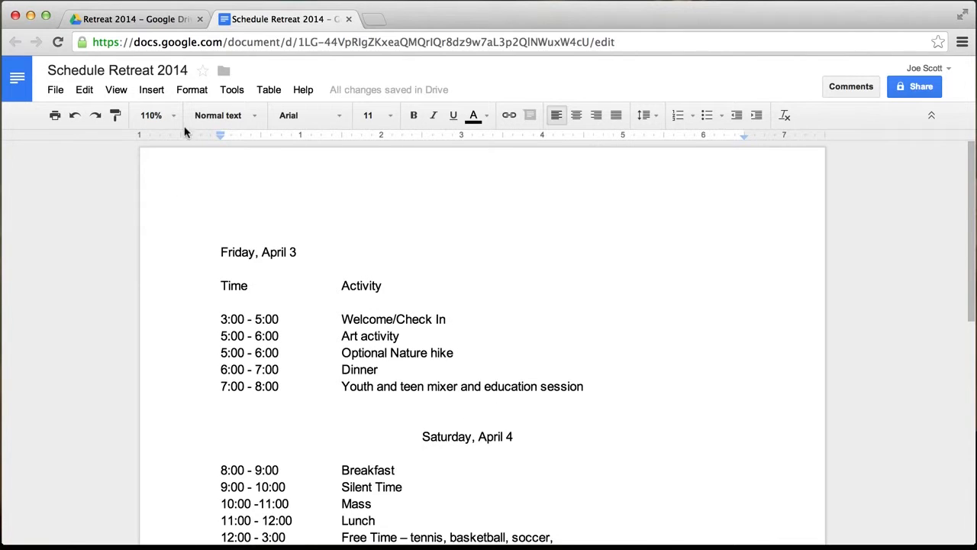
{"action": "left_click", "coordinate": [174, 117]}
{"action": "left_click", "coordinate": [190, 201]}
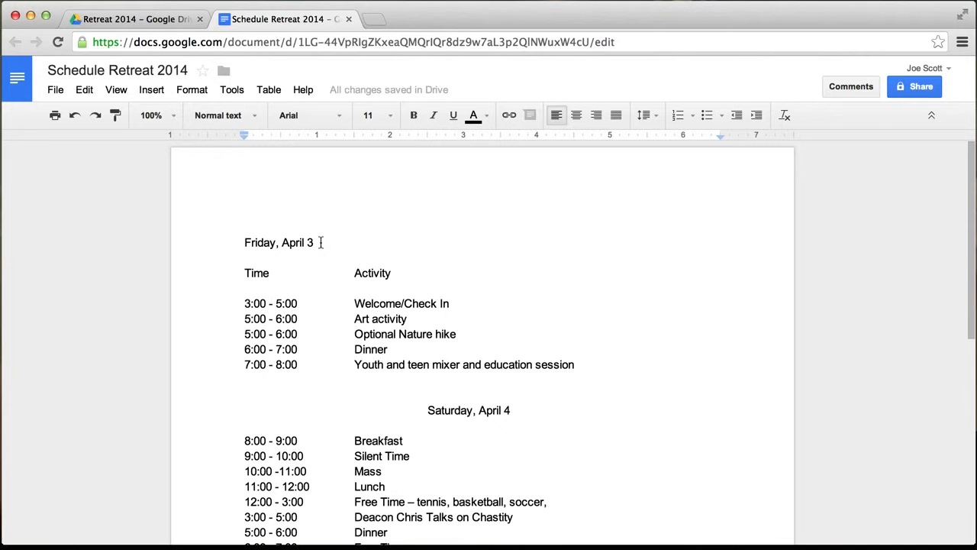
Step: Make the Friday, April 3 and Saturday, April 4 headings bold
{"action": "left_click_drag", "start_coordinate": [316, 242], "coordinate": [244, 243]}
{"action": "left_click", "coordinate": [413, 117]}
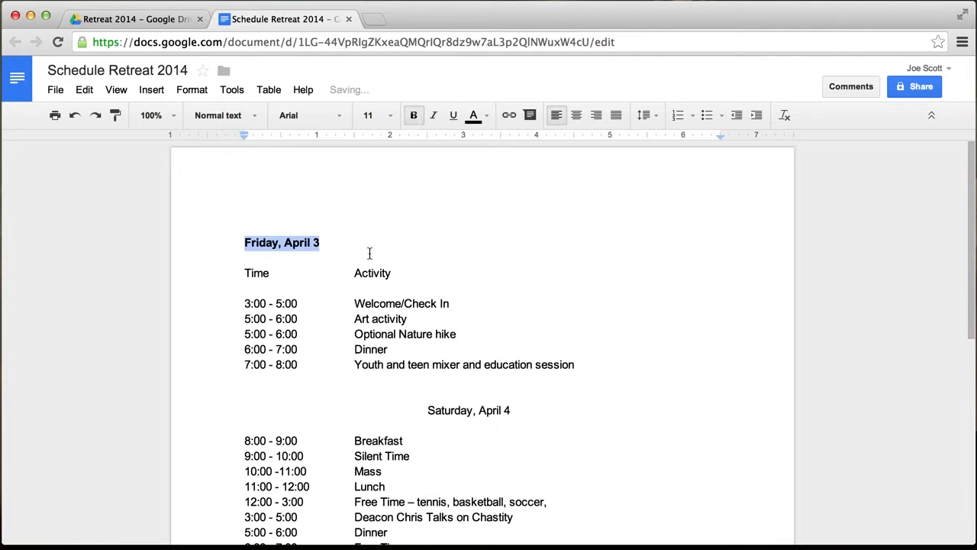
{"action": "scroll", "coordinate": [351, 281], "scroll_direction": "down", "scroll_amount": 2}
{"action": "left_click_drag", "start_coordinate": [520, 327], "coordinate": [425, 326]}
{"action": "left_click", "coordinate": [414, 118]}
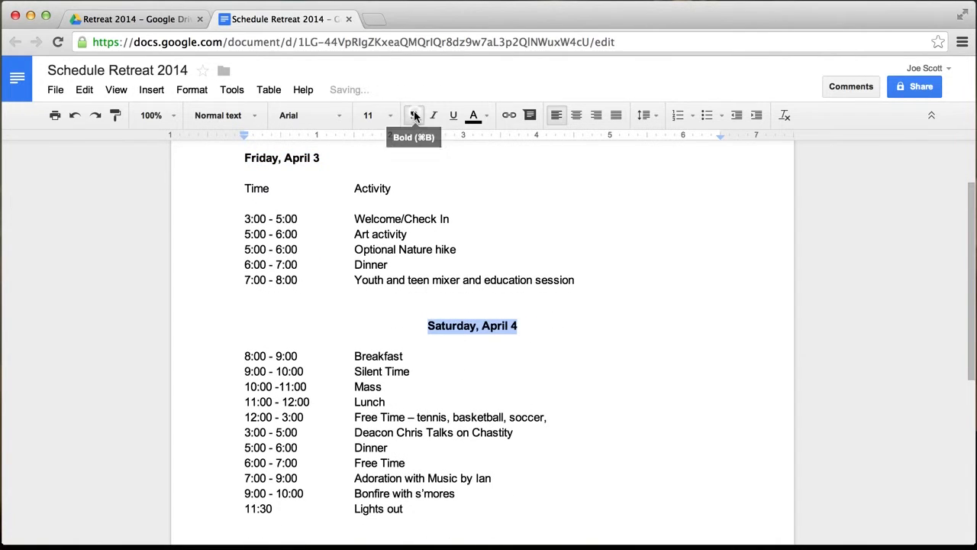
Step: Center the Friday, April 3 heading on the page
{"action": "scroll", "coordinate": [358, 152], "scroll_direction": "up", "scroll_amount": 1}
{"action": "left_click", "coordinate": [323, 187]}
{"action": "left_click_drag", "start_coordinate": [326, 187], "coordinate": [244, 186]}
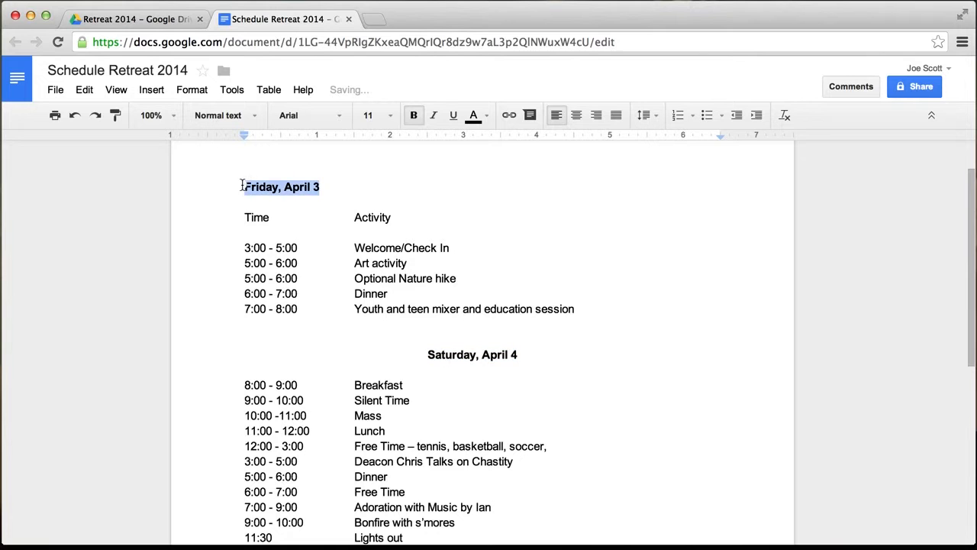
{"action": "left_click", "coordinate": [574, 116]}
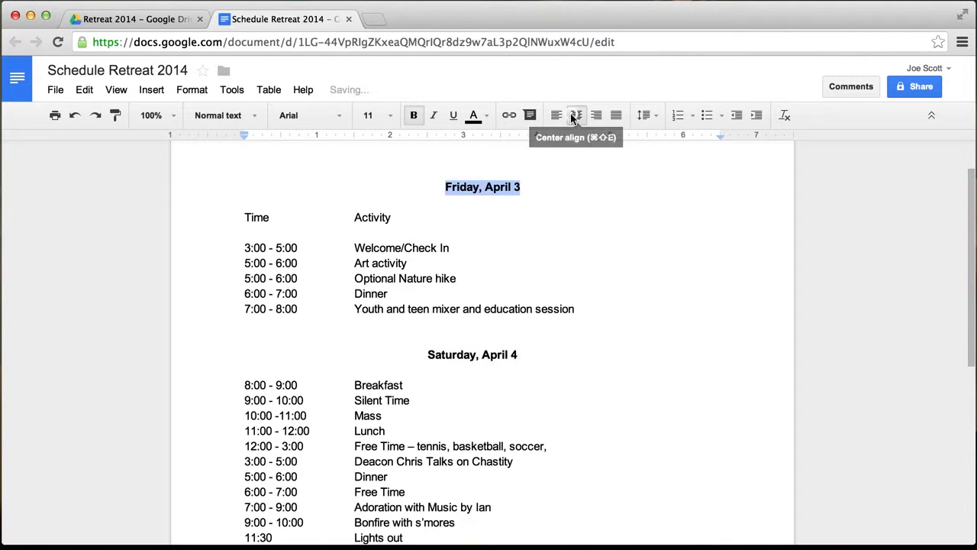
Step: Make the Time and Activity column headings bold
{"action": "left_click", "coordinate": [565, 221]}
{"action": "left_click_drag", "start_coordinate": [395, 217], "coordinate": [242, 220]}
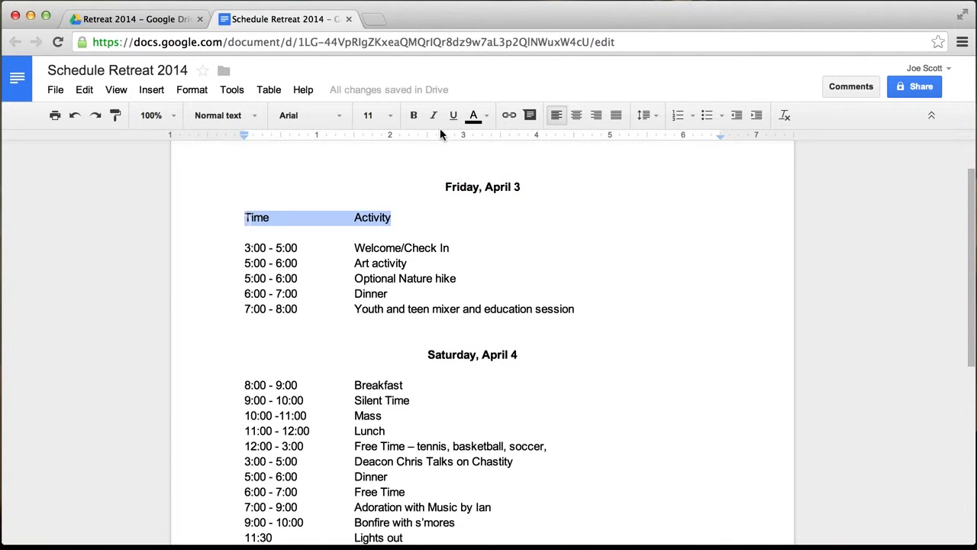
{"action": "left_click", "coordinate": [414, 115]}
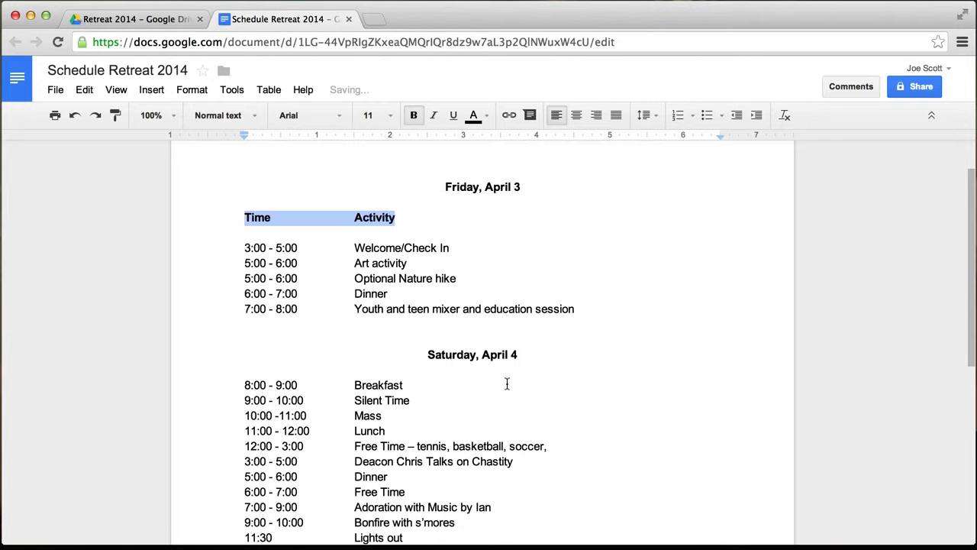
{"action": "left_click", "coordinate": [602, 415]}
{"action": "scroll", "coordinate": [602, 414], "scroll_direction": "down", "scroll_amount": 2}
{"action": "scroll", "coordinate": [602, 414], "scroll_direction": "up", "scroll_amount": 3}
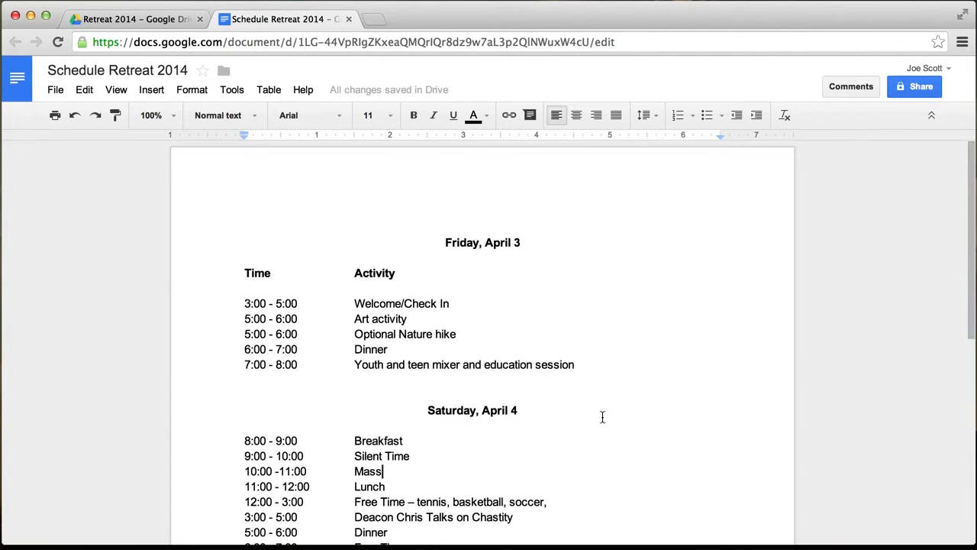
Step: Add an empty line at the start of the document and narrow the browser window to expose the desktop folder
{"action": "left_click", "coordinate": [260, 201]}
{"action": "key", "text": "Return"}
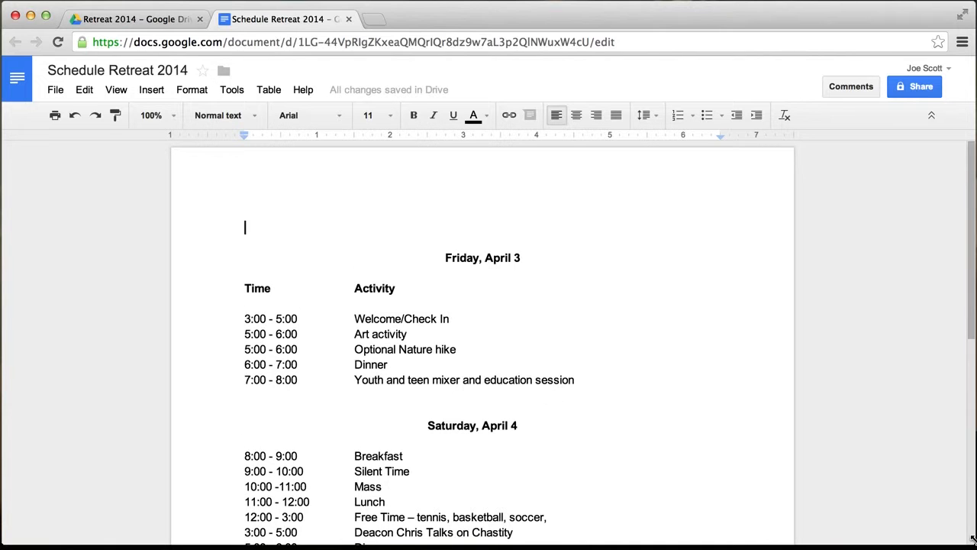
{"action": "left_click_drag", "start_coordinate": [972, 540], "coordinate": [666, 544]}
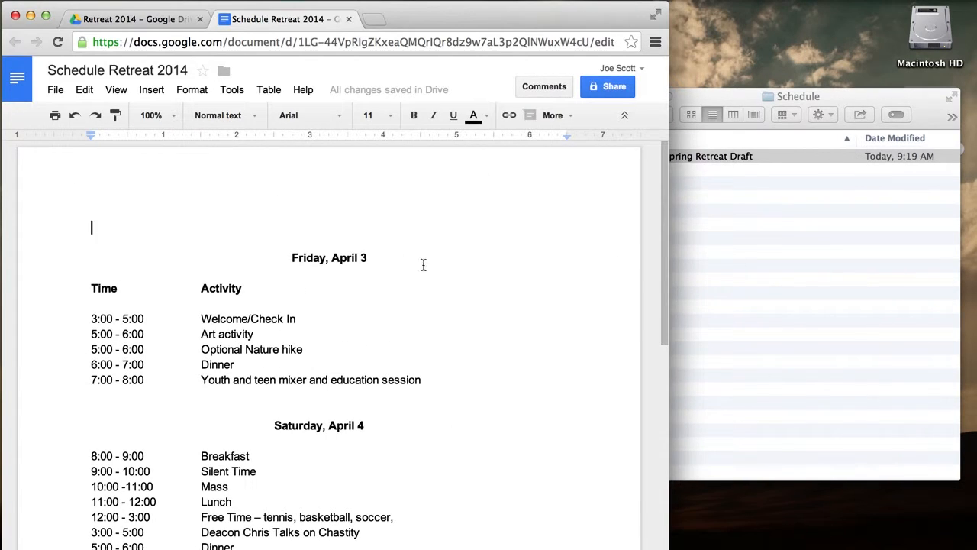
Step: Insert the Retreat Header image from the Media folder above the Friday heading, close the folder, and widen the browser window again
{"action": "left_click", "coordinate": [735, 284]}
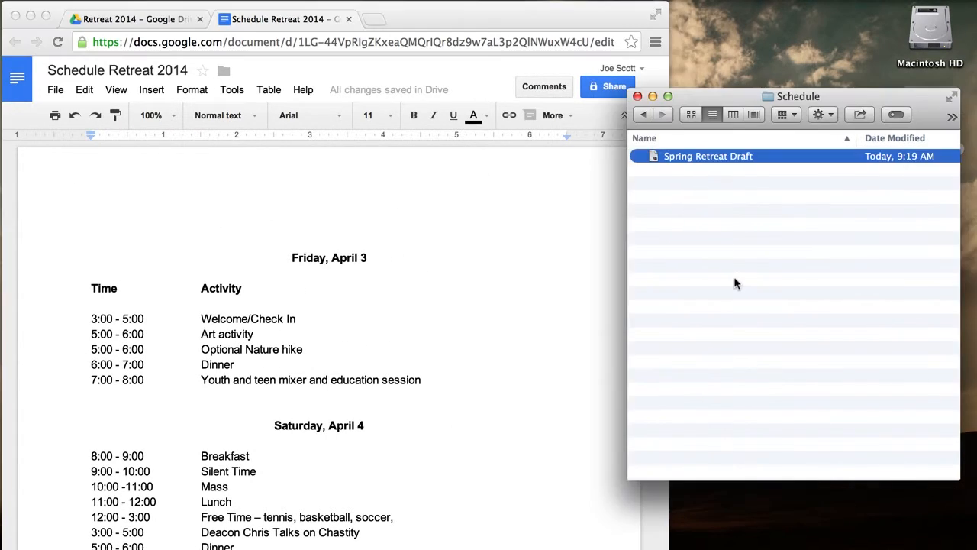
{"action": "left_click", "coordinate": [643, 114]}
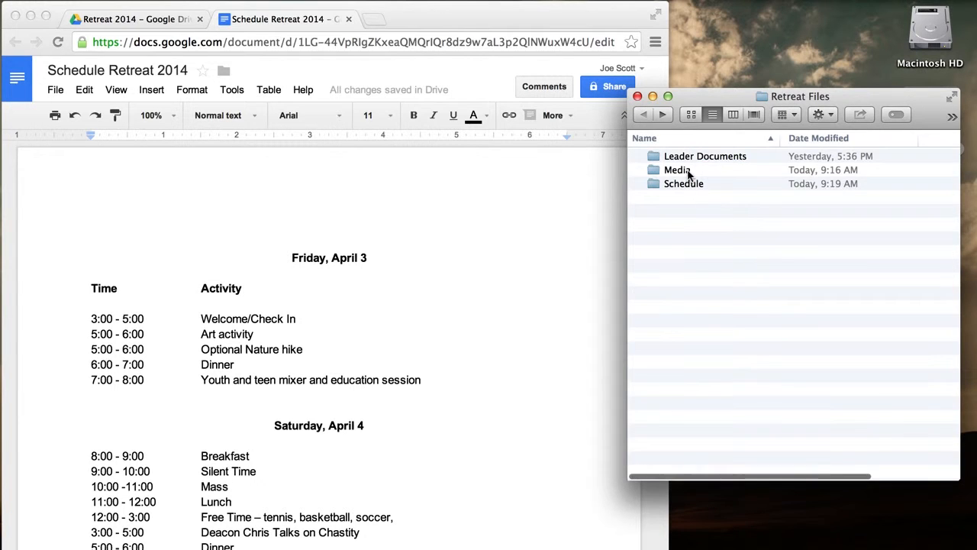
{"action": "double_click", "coordinate": [687, 168]}
{"action": "left_click_drag", "start_coordinate": [695, 157], "coordinate": [176, 223]}
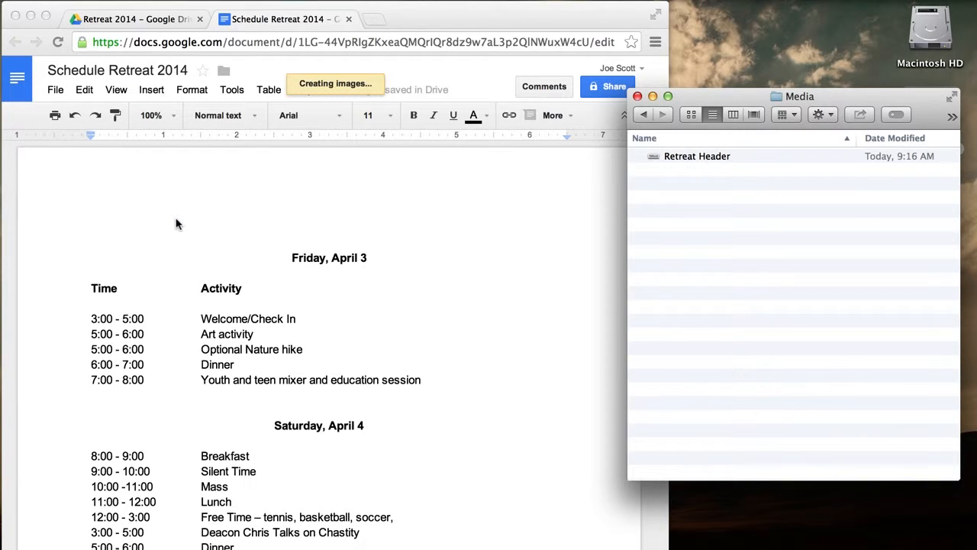
{"action": "left_click", "coordinate": [638, 97]}
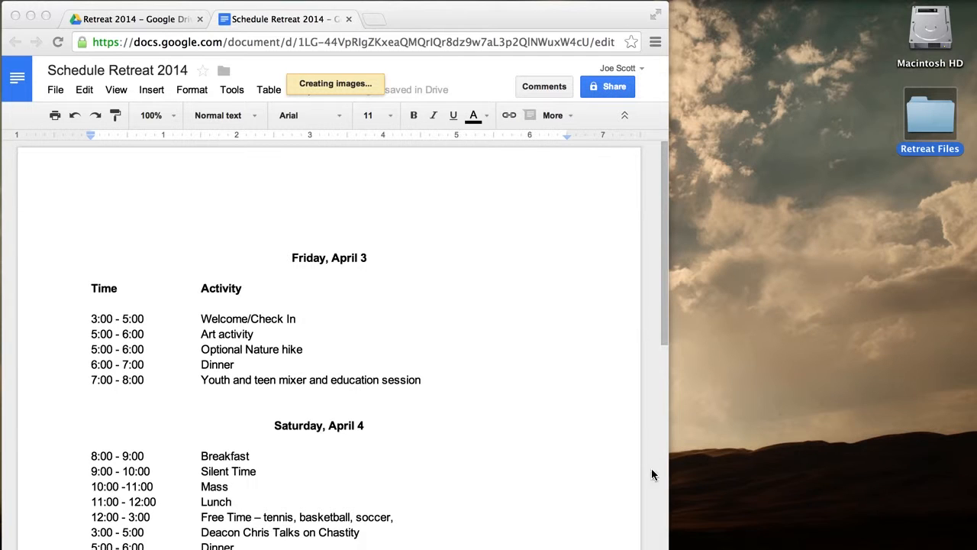
{"action": "left_click_drag", "start_coordinate": [666, 547], "coordinate": [961, 548]}
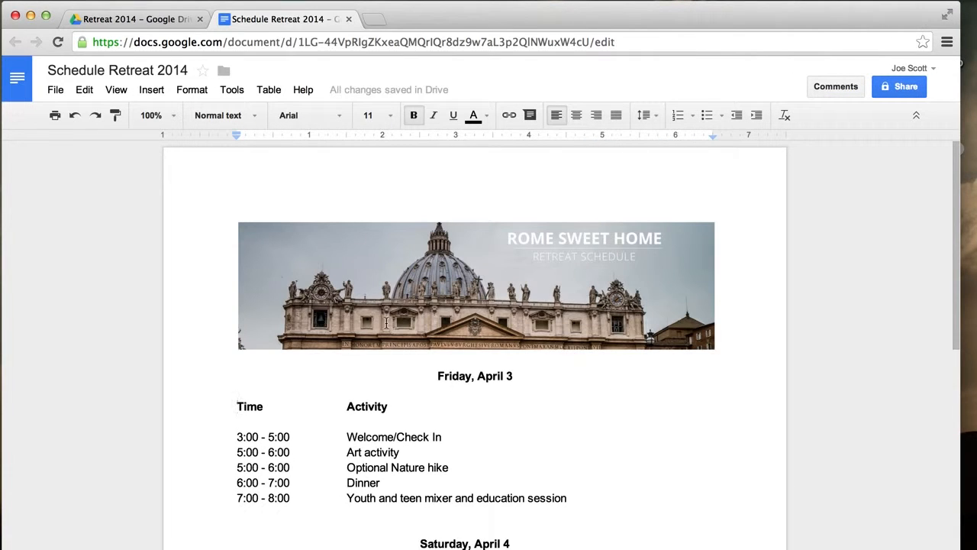
Step: Inspect the inserted header image and the layout of the whole schedule below it
{"action": "left_click", "coordinate": [274, 208]}
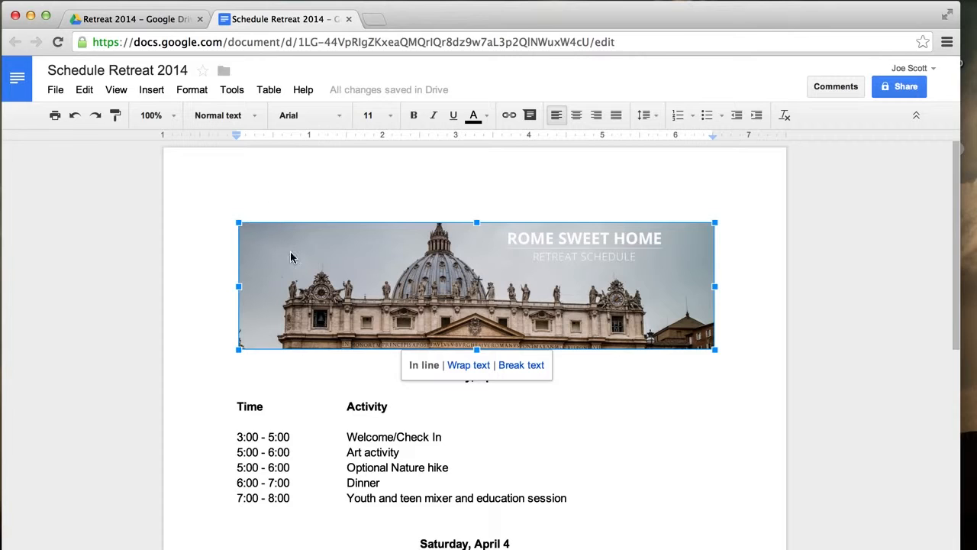
{"action": "left_click", "coordinate": [321, 222]}
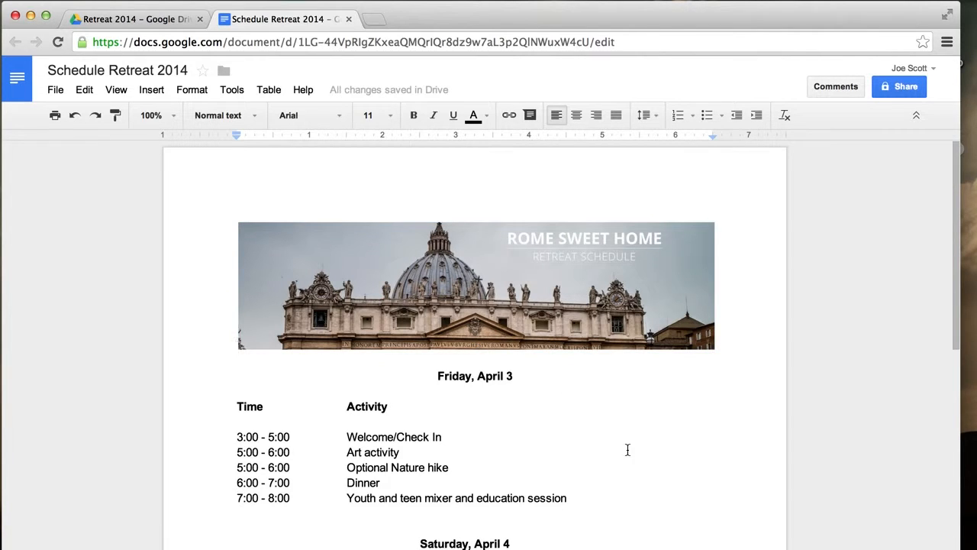
{"action": "left_click", "coordinate": [640, 424]}
{"action": "scroll", "coordinate": [710, 365], "scroll_direction": "down", "scroll_amount": 5}
{"action": "scroll", "coordinate": [711, 367], "scroll_direction": "up", "scroll_amount": 5}
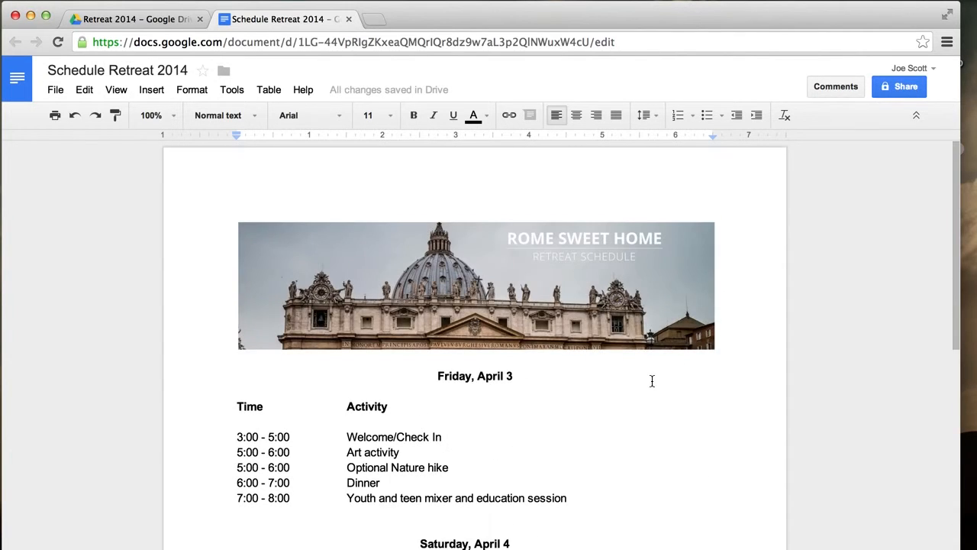
Step: Set the page's top, bottom, left and right margins to .5 inches
{"action": "left_click", "coordinate": [55, 89]}
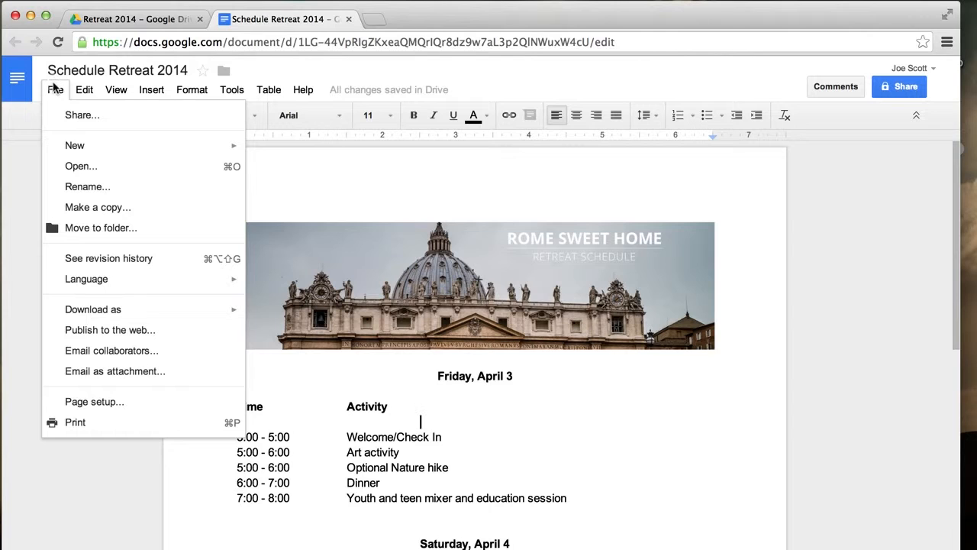
{"action": "left_click", "coordinate": [86, 403]}
{"action": "left_click", "coordinate": [573, 252]}
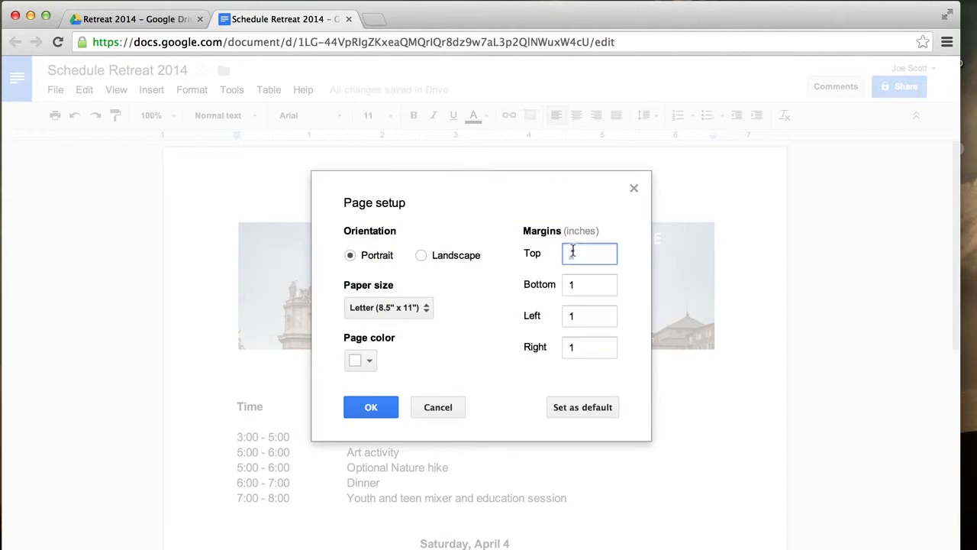
{"action": "double_click", "coordinate": [589, 286]}
{"action": "left_click", "coordinate": [587, 316]}
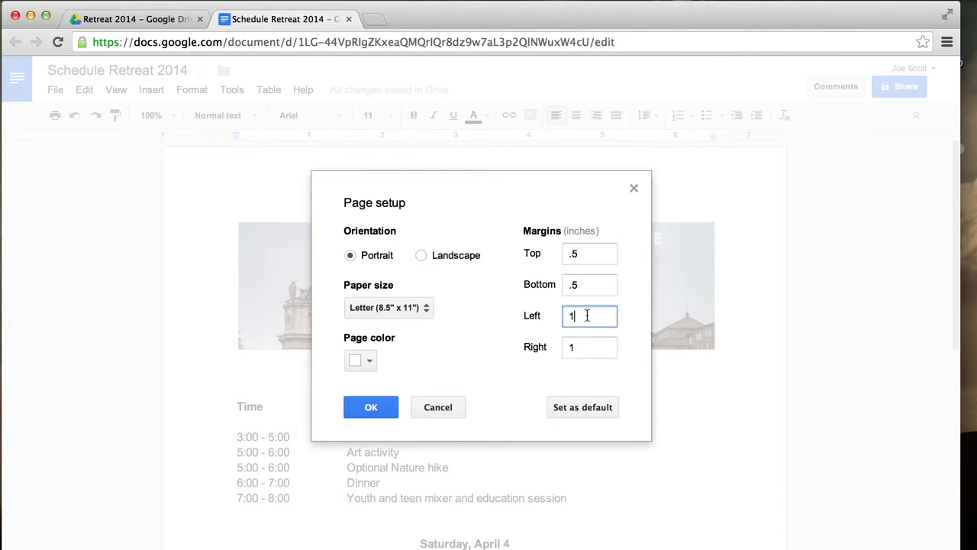
{"action": "type", "text": ".5"}
{"action": "double_click", "coordinate": [580, 349]}
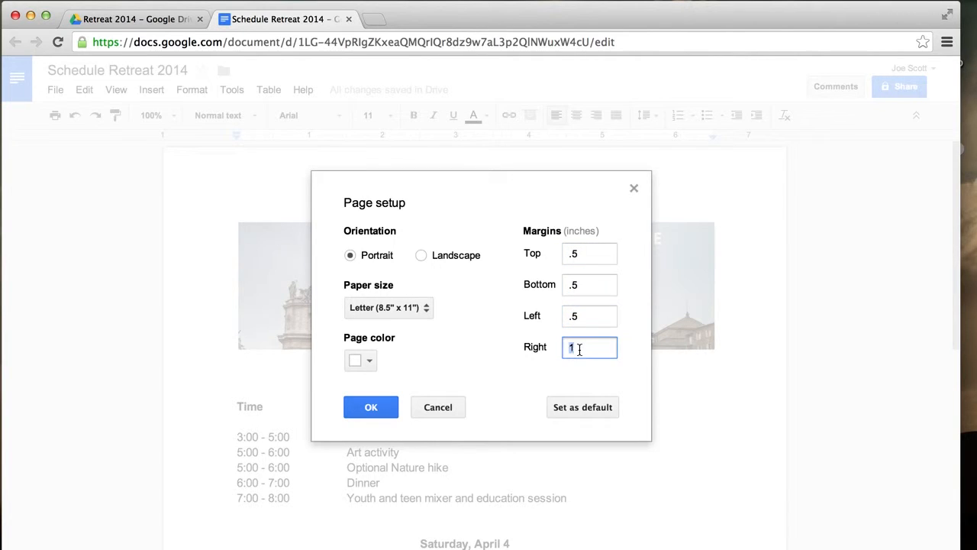
{"action": "left_click", "coordinate": [385, 407]}
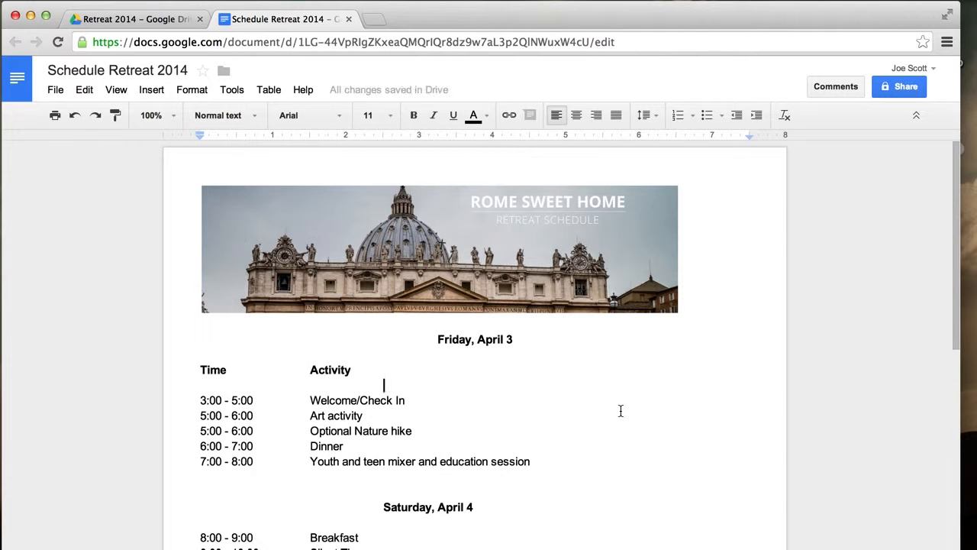
Step: Enlarge the header image proportionally so it spans the full width between the page margins
{"action": "scroll", "coordinate": [621, 411], "scroll_direction": "down", "scroll_amount": 1}
{"action": "scroll", "coordinate": [620, 410], "scroll_direction": "up", "scroll_amount": 1}
{"action": "scroll", "coordinate": [620, 410], "scroll_direction": "down", "scroll_amount": 1}
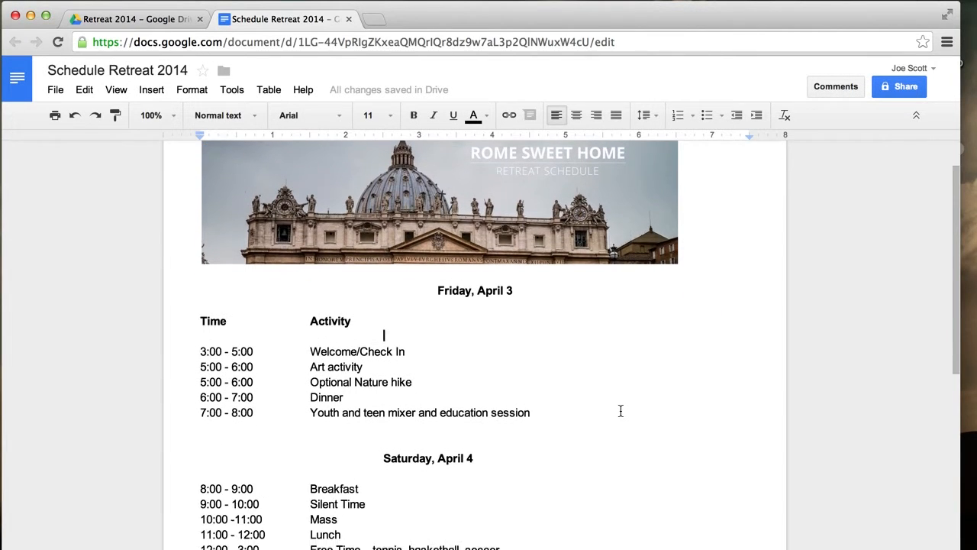
{"action": "scroll", "coordinate": [620, 410], "scroll_direction": "up", "scroll_amount": 1}
{"action": "left_click", "coordinate": [624, 257]}
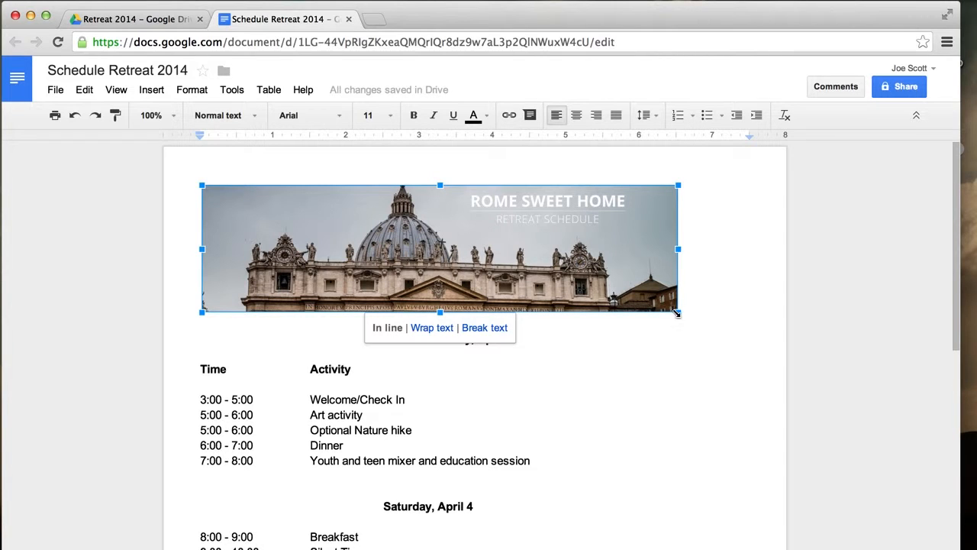
{"action": "left_click", "coordinate": [715, 384]}
{"action": "left_click", "coordinate": [626, 265]}
{"action": "left_click", "coordinate": [580, 376]}
{"action": "left_click", "coordinate": [655, 296]}
{"action": "left_click_drag", "start_coordinate": [679, 313], "coordinate": [720, 330]}
{"action": "left_click", "coordinate": [726, 406]}
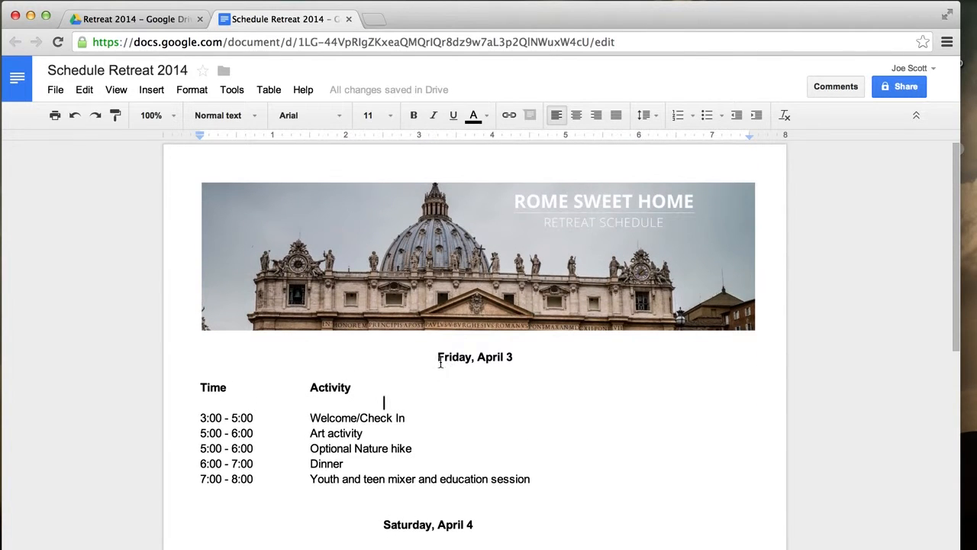
Step: Select the Friday, April 3 heading and add Oswald, Roboto and PT Sans to the available fonts
{"action": "left_click_drag", "start_coordinate": [435, 356], "coordinate": [516, 363]}
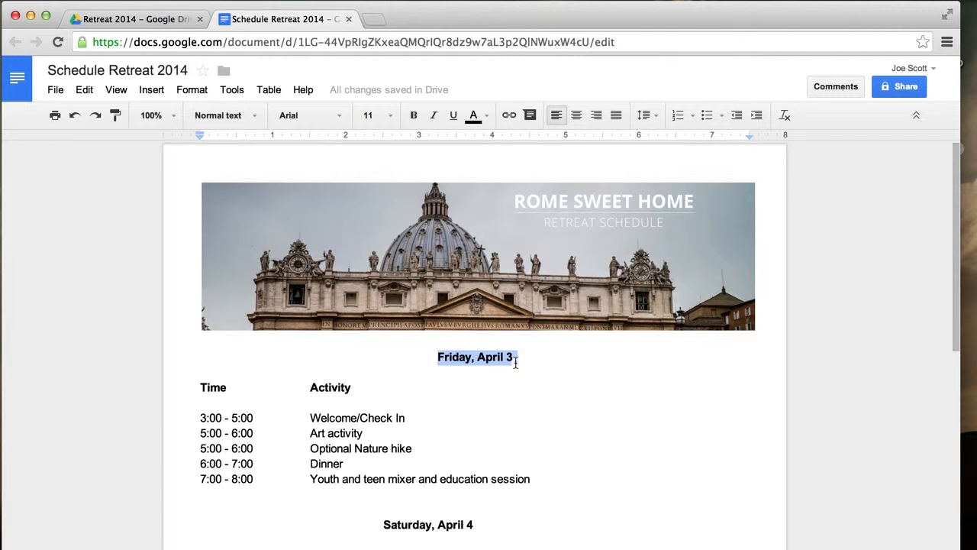
{"action": "left_click", "coordinate": [341, 115]}
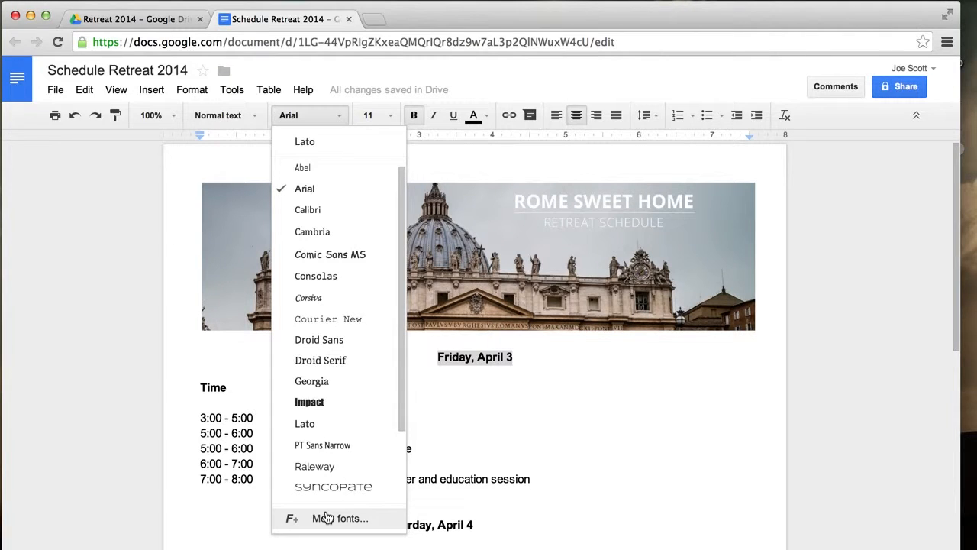
{"action": "left_click", "coordinate": [327, 519]}
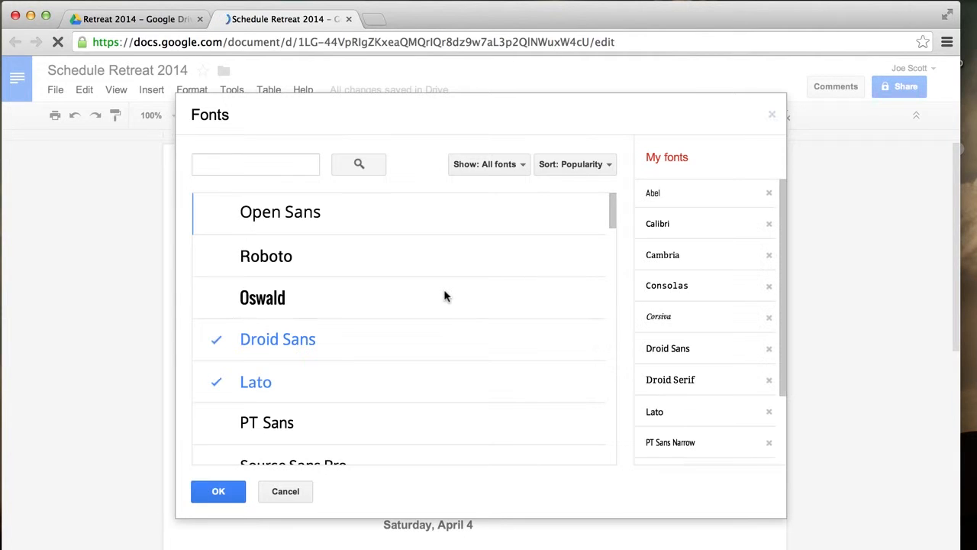
{"action": "left_click", "coordinate": [245, 298]}
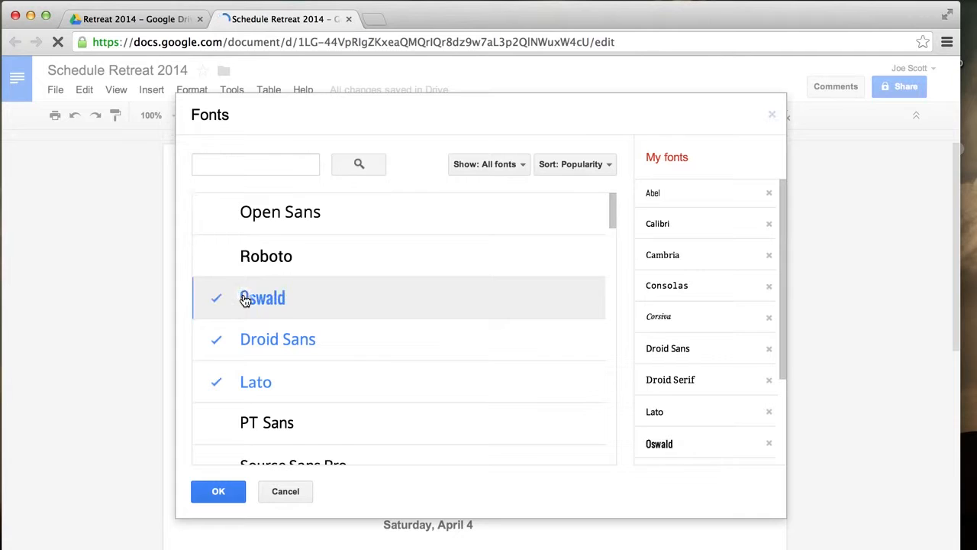
{"action": "left_click", "coordinate": [241, 256]}
{"action": "scroll", "coordinate": [240, 262], "scroll_direction": "down", "scroll_amount": 2}
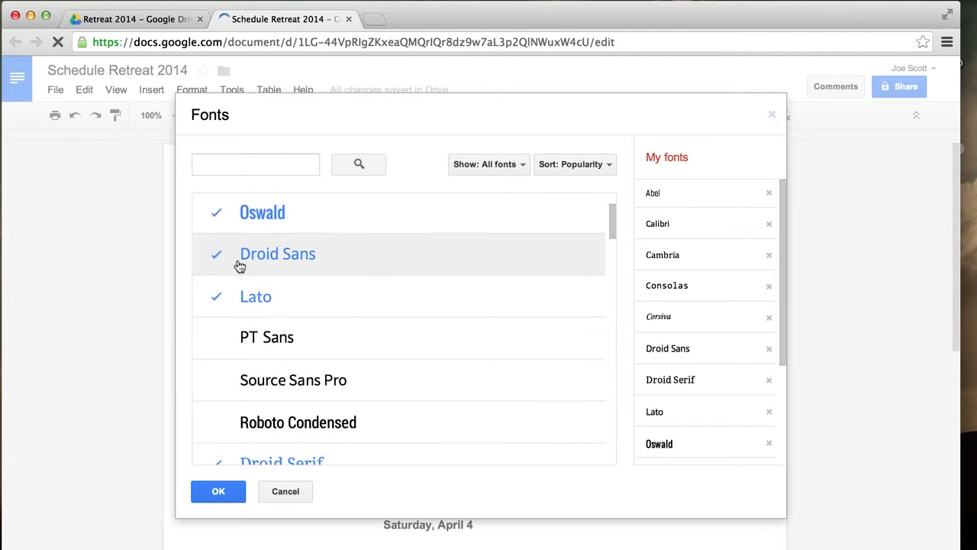
{"action": "left_click", "coordinate": [331, 342]}
{"action": "scroll", "coordinate": [288, 344], "scroll_direction": "down", "scroll_amount": 4}
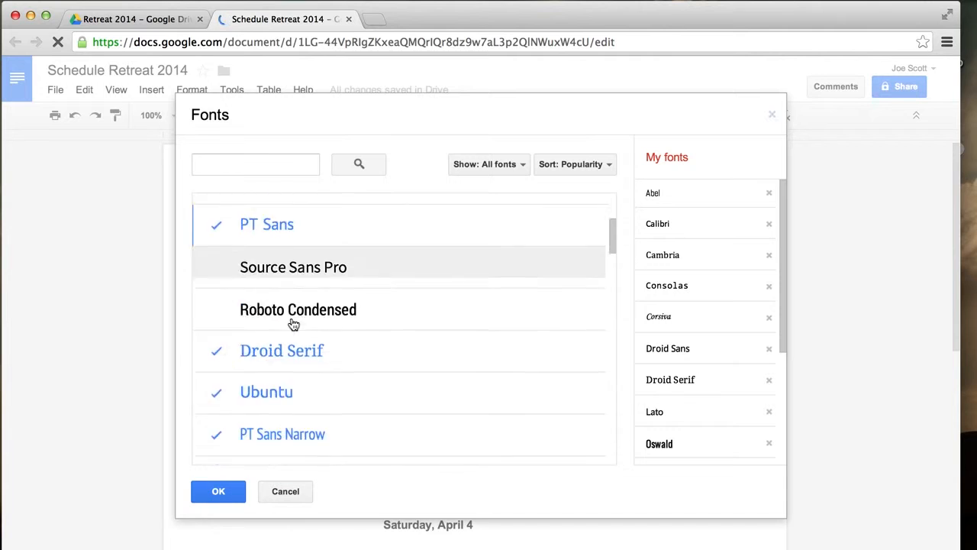
{"action": "left_click", "coordinate": [226, 494]}
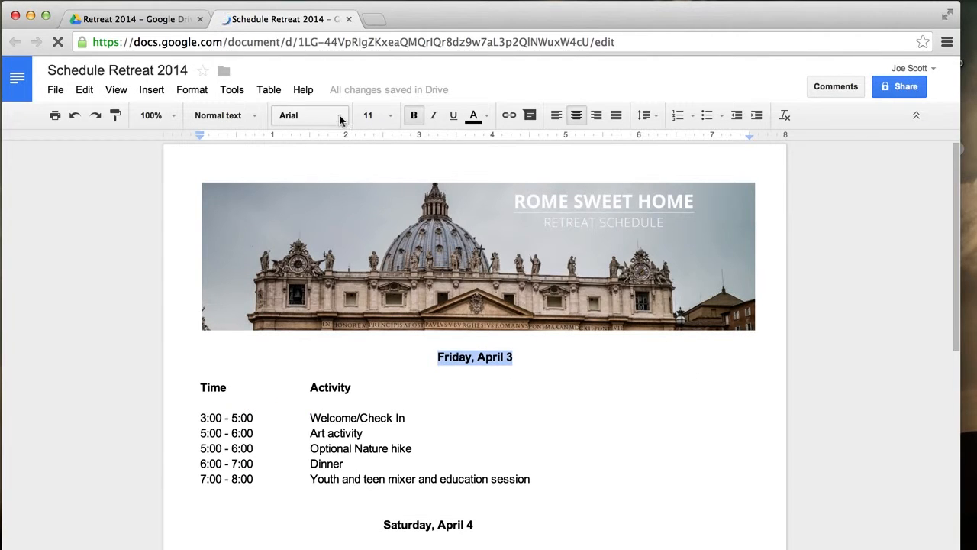
Step: Change the font of the Friday, April 3 heading to Oswald
{"action": "left_click", "coordinate": [339, 117]}
{"action": "scroll", "coordinate": [344, 284], "scroll_direction": "down", "scroll_amount": 3}
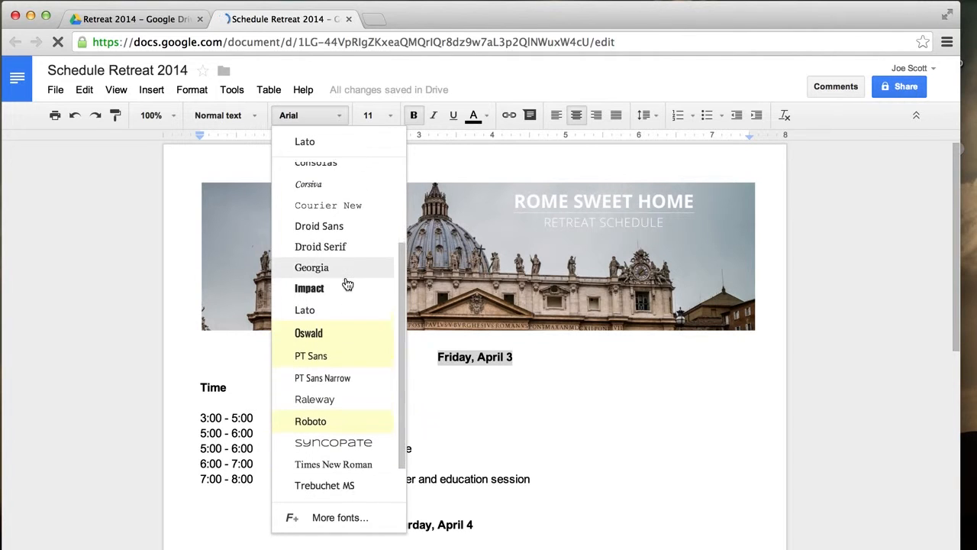
{"action": "left_click", "coordinate": [343, 328]}
{"action": "left_click", "coordinate": [538, 394]}
Step: Change the font of the Saturday, April 4 heading to Oswald
{"action": "scroll", "coordinate": [539, 394], "scroll_direction": "down", "scroll_amount": 3}
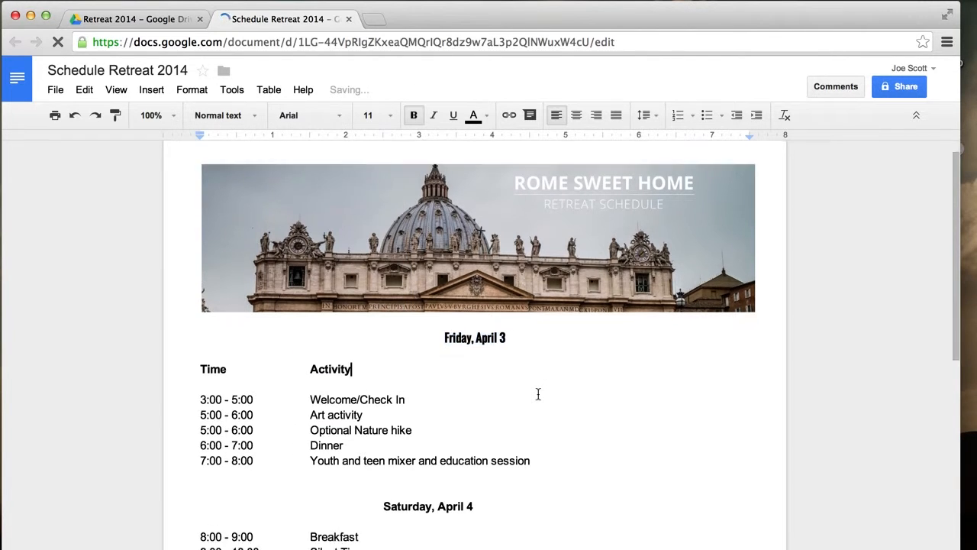
{"action": "left_click_drag", "start_coordinate": [475, 406], "coordinate": [321, 406]}
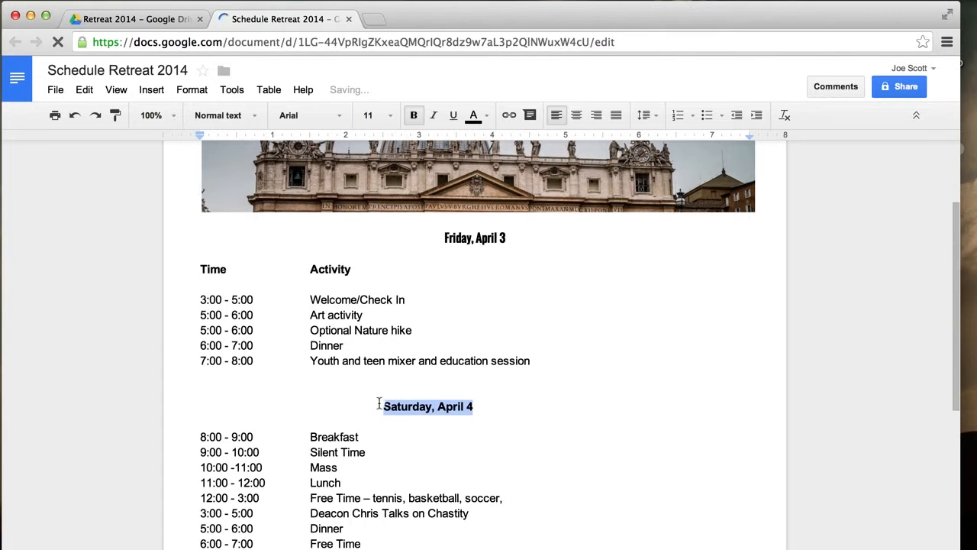
{"action": "left_click", "coordinate": [341, 115]}
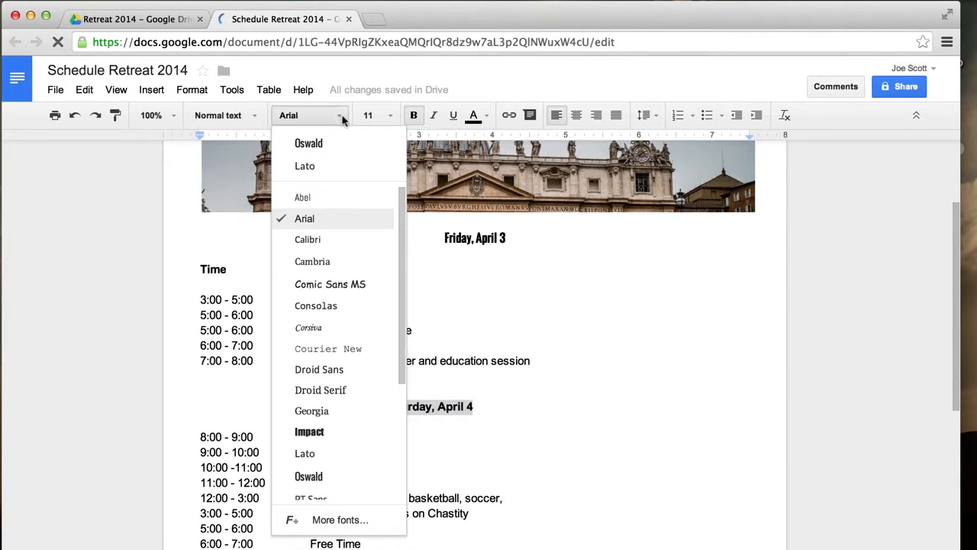
{"action": "left_click", "coordinate": [336, 141]}
Step: Add two lines after Friday's last activity and insert a horizontal line there to separate it from Saturday
{"action": "left_click", "coordinate": [575, 367]}
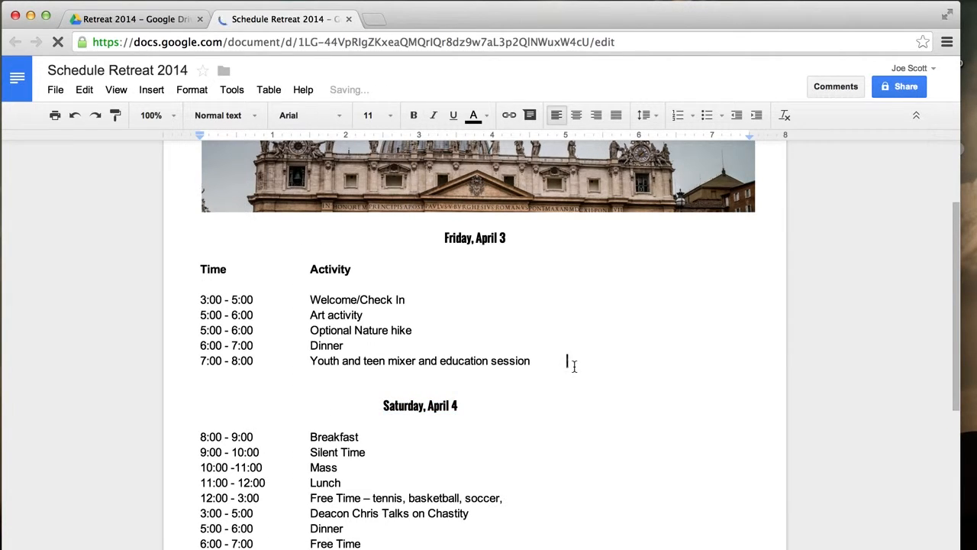
{"action": "key", "text": "Return"}
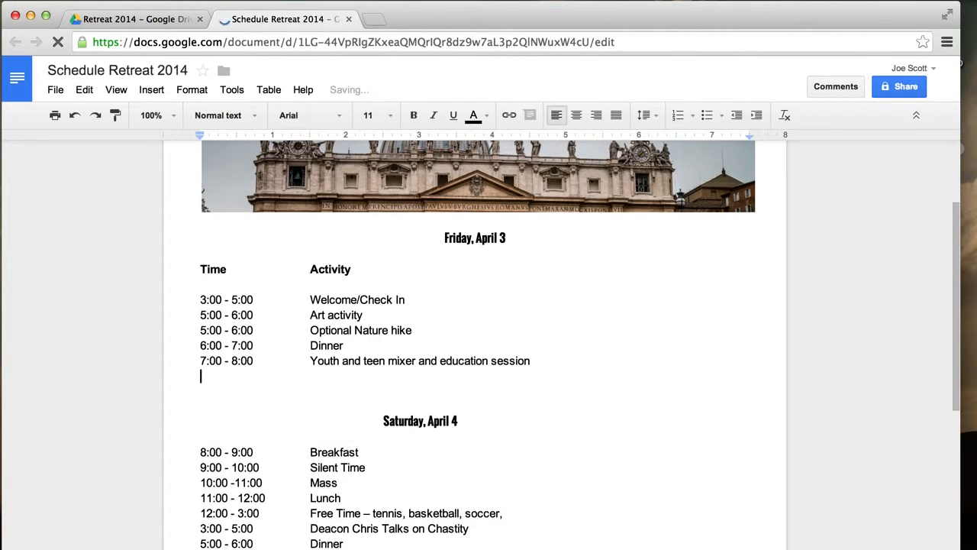
{"action": "key", "text": "Return"}
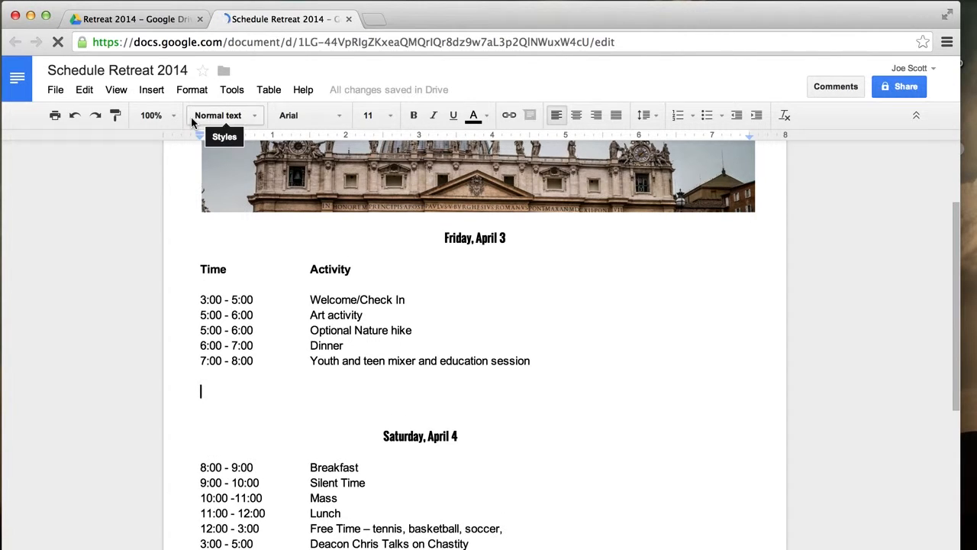
{"action": "left_click", "coordinate": [152, 90]}
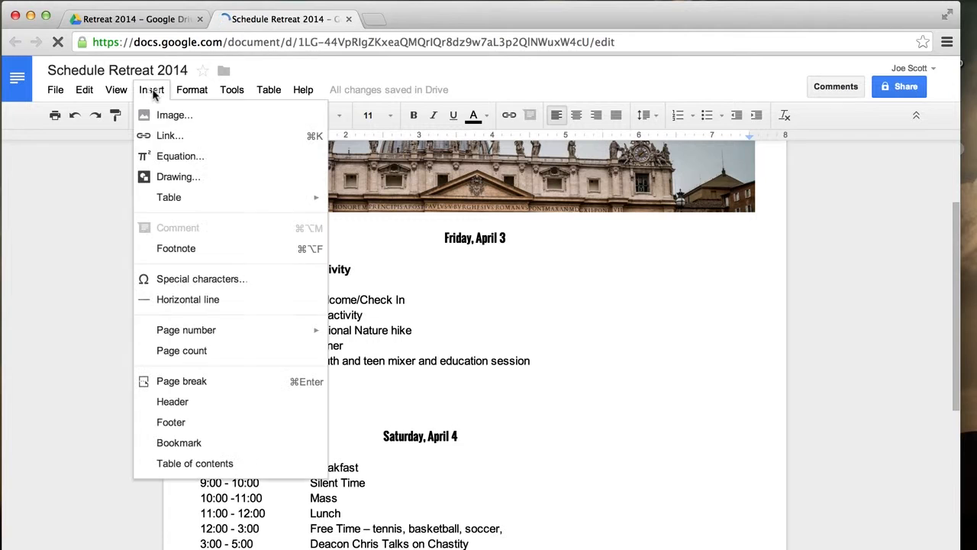
{"action": "left_click", "coordinate": [191, 302]}
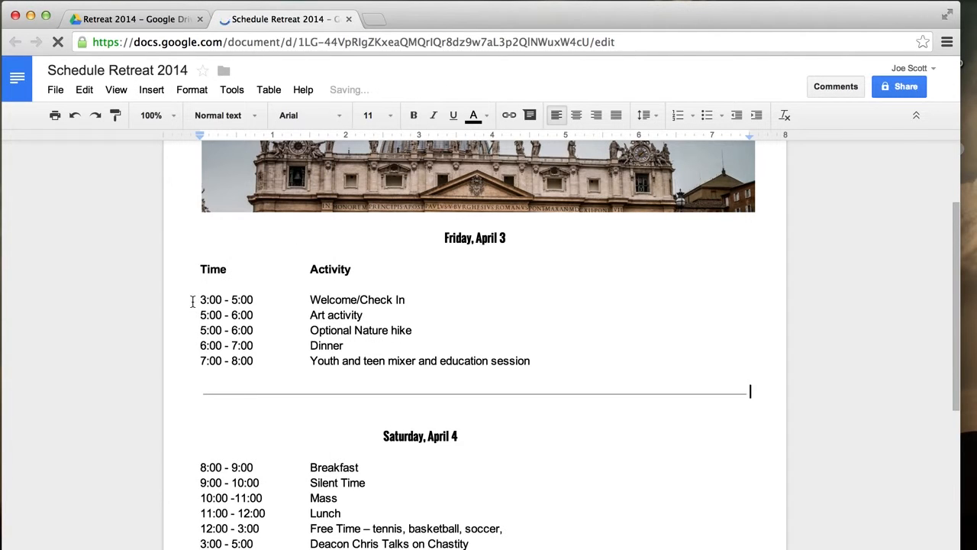
{"action": "left_click", "coordinate": [151, 90]}
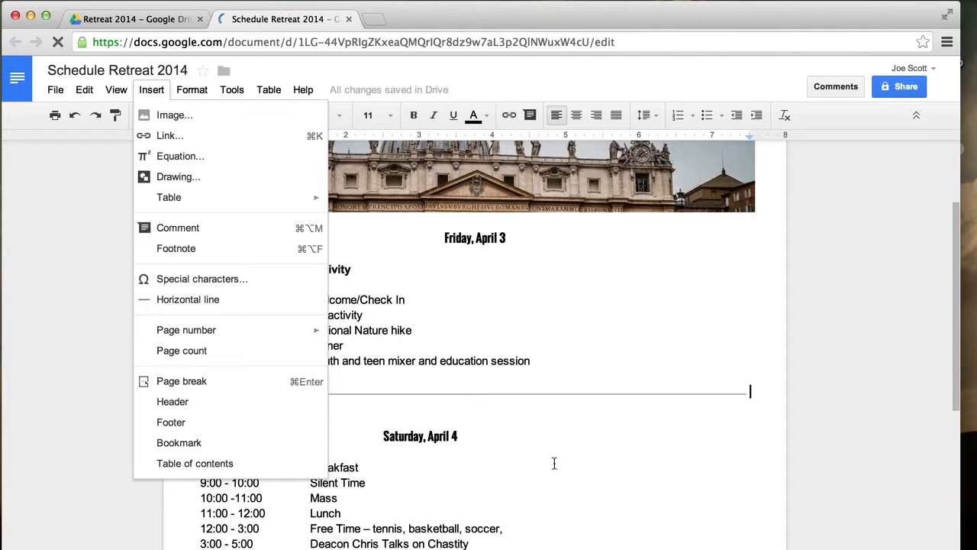
{"action": "left_click", "coordinate": [704, 482]}
Step: Insert a horizontal line below the header image, with a blank line separating it from the Friday heading
{"action": "left_click", "coordinate": [430, 229]}
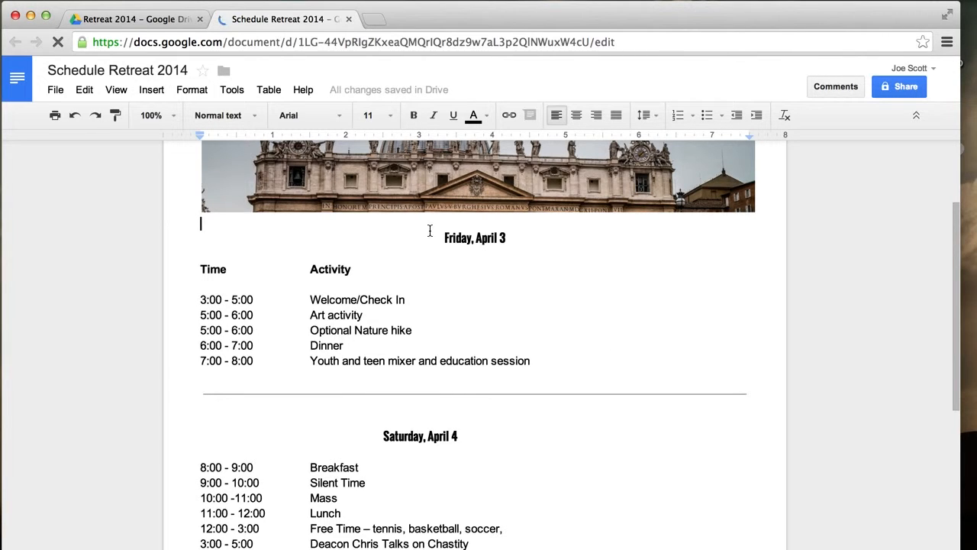
{"action": "key", "text": "Return"}
{"action": "left_click", "coordinate": [151, 90]}
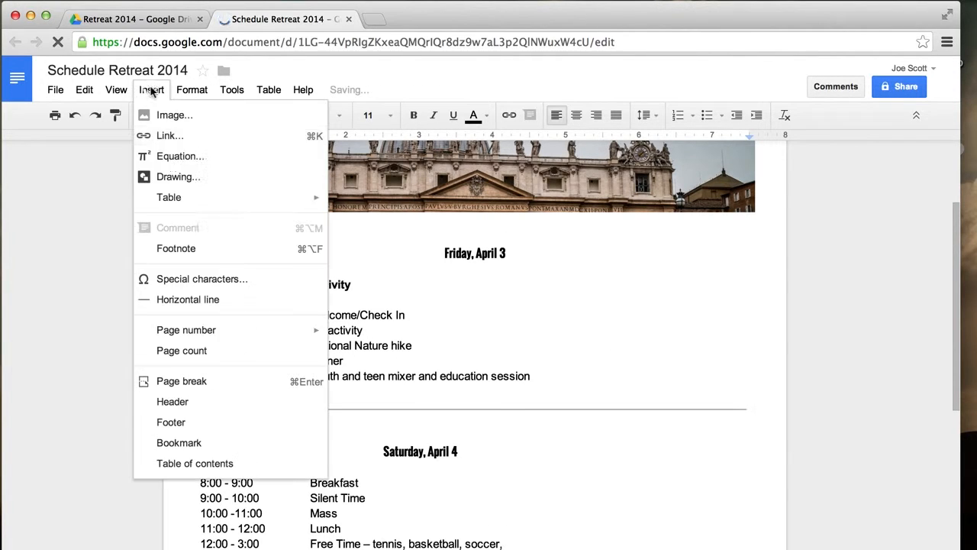
{"action": "left_click", "coordinate": [184, 300]}
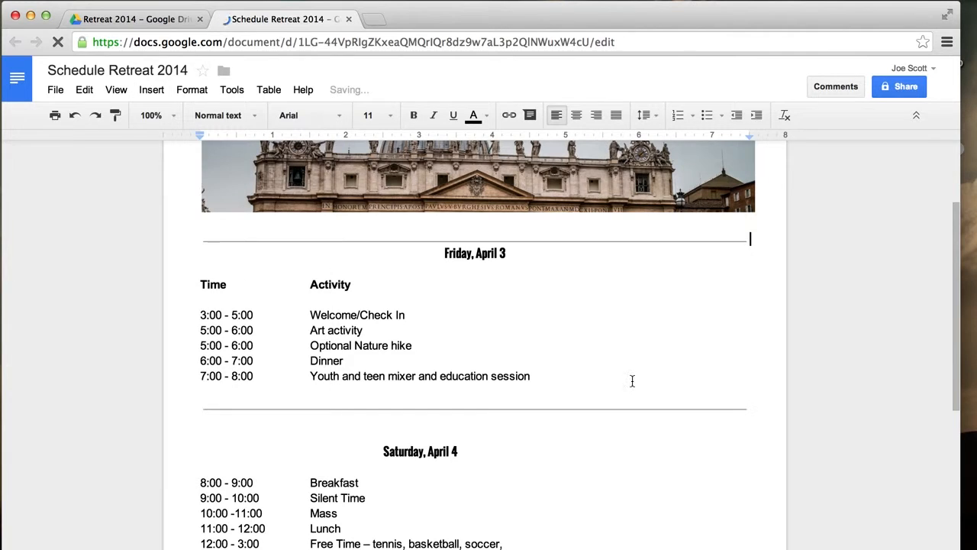
{"action": "left_click", "coordinate": [441, 254]}
{"action": "key", "text": "Return"}
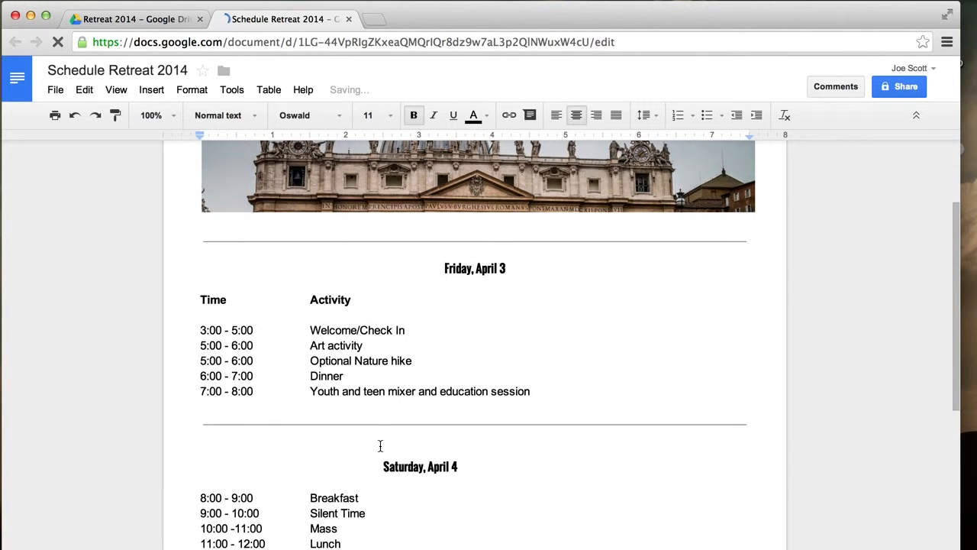
Step: Left-align the Friday, April 3 and Saturday, April 4 headings
{"action": "left_click_drag", "start_coordinate": [509, 268], "coordinate": [403, 273]}
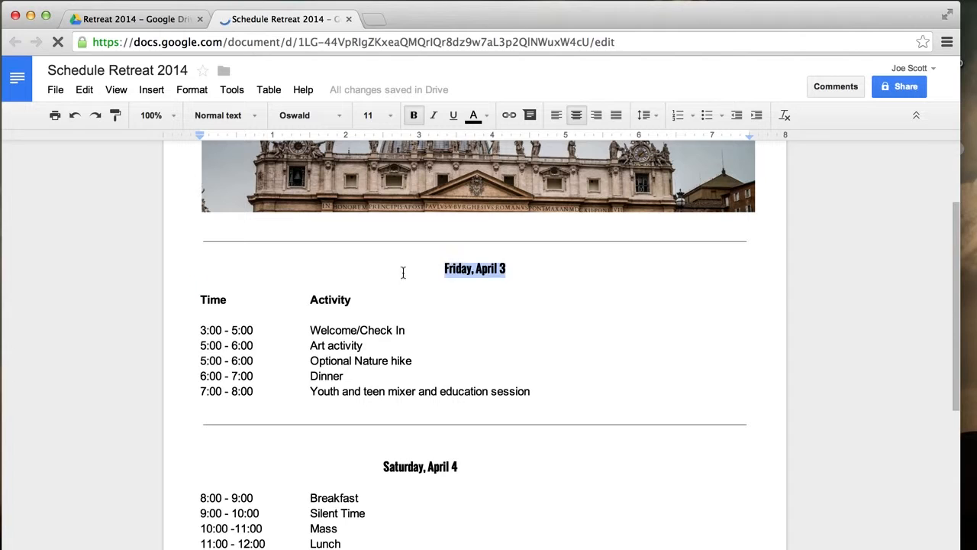
{"action": "left_click", "coordinate": [556, 115]}
{"action": "left_click_drag", "start_coordinate": [472, 467], "coordinate": [382, 467]}
{"action": "left_click", "coordinate": [558, 116]}
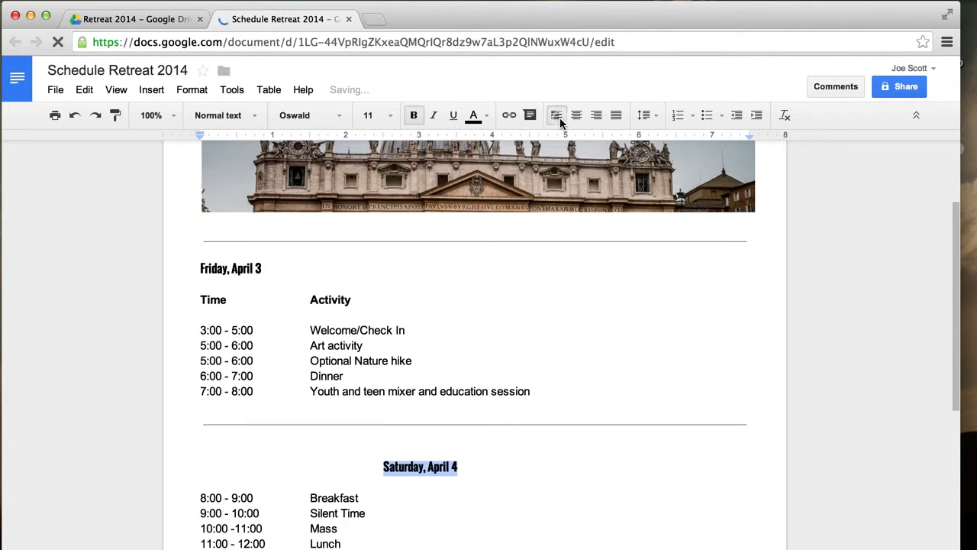
Step: Change the font of Friday's time and activity entries, from Welcome/Check In through the youth and teen mixer, to Times New Roman
{"action": "scroll", "coordinate": [475, 344], "scroll_direction": "down", "scroll_amount": 3}
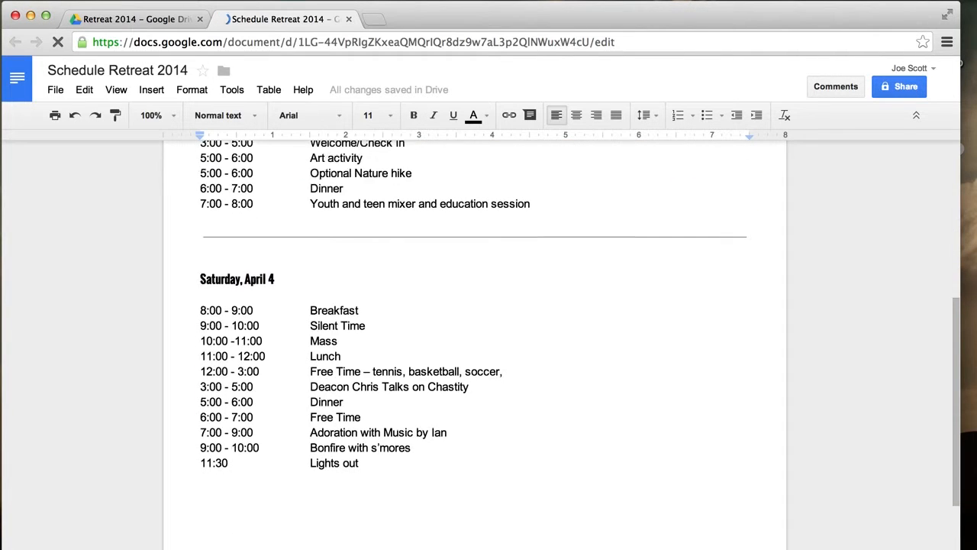
{"action": "scroll", "coordinate": [475, 344], "scroll_direction": "up", "scroll_amount": 3}
{"action": "scroll", "coordinate": [384, 507], "scroll_direction": "up", "scroll_amount": 3}
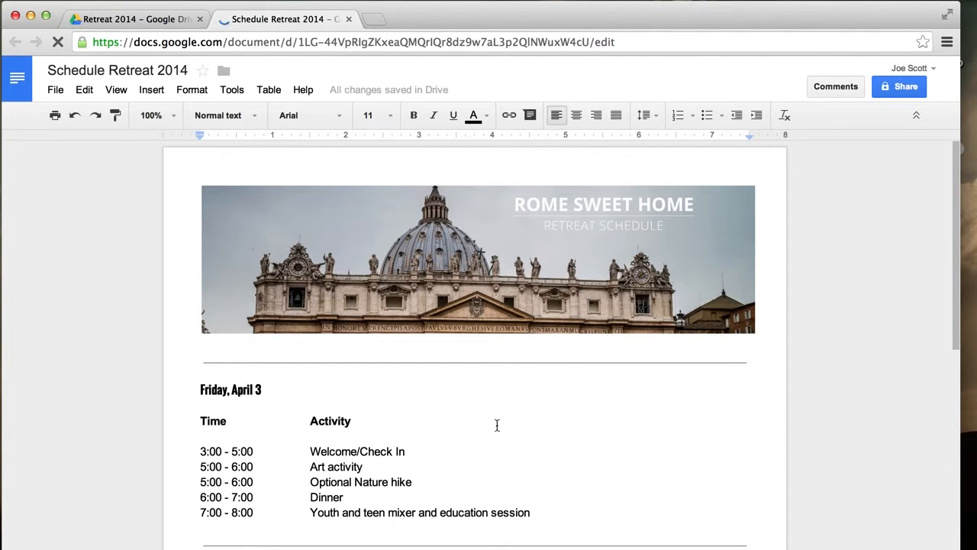
{"action": "scroll", "coordinate": [513, 395], "scroll_direction": "down", "scroll_amount": 2}
{"action": "left_click_drag", "start_coordinate": [548, 412], "coordinate": [196, 360]}
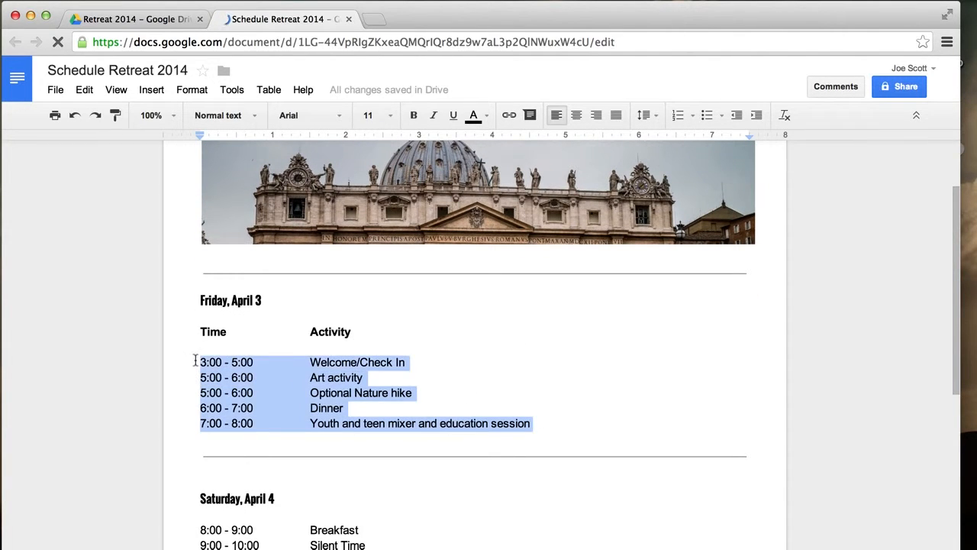
{"action": "left_click", "coordinate": [339, 115]}
{"action": "scroll", "coordinate": [339, 259], "scroll_direction": "down", "scroll_amount": 1}
{"action": "scroll", "coordinate": [339, 260], "scroll_direction": "down", "scroll_amount": 3}
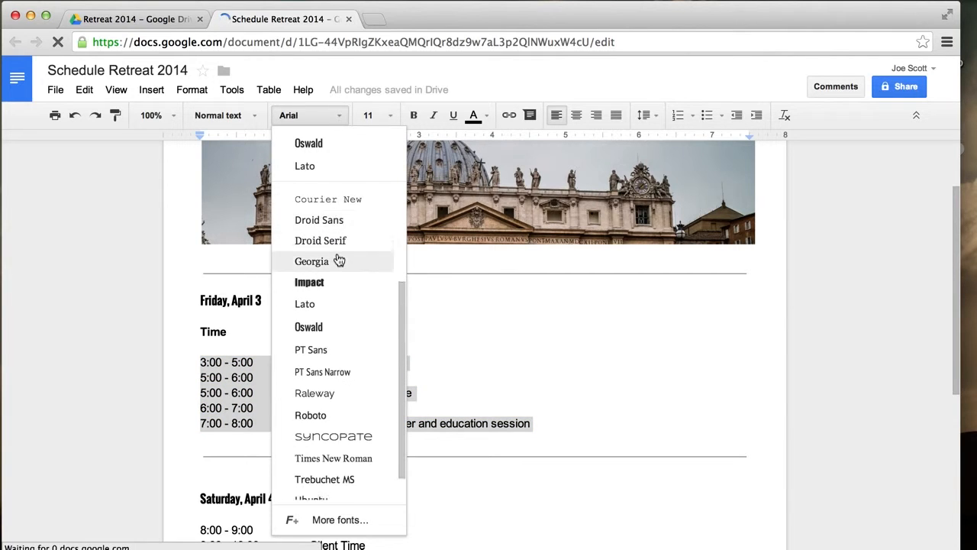
{"action": "left_click", "coordinate": [352, 426]}
{"action": "left_click", "coordinate": [584, 408]}
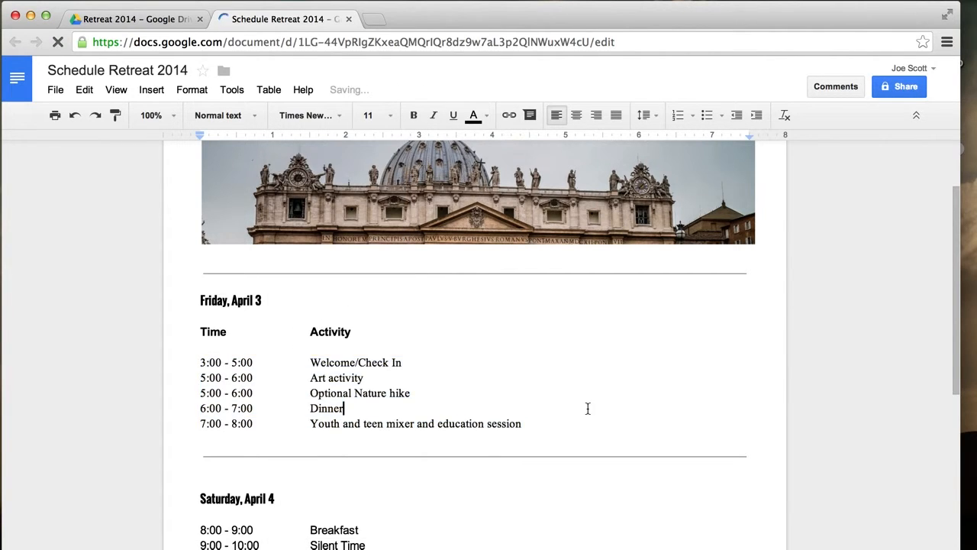
Step: Change the font of Saturday's time and activity entries to Courier New and add a tab before Lights out
{"action": "scroll", "coordinate": [584, 409], "scroll_direction": "down", "scroll_amount": 3}
{"action": "left_click_drag", "start_coordinate": [376, 503], "coordinate": [179, 349]}
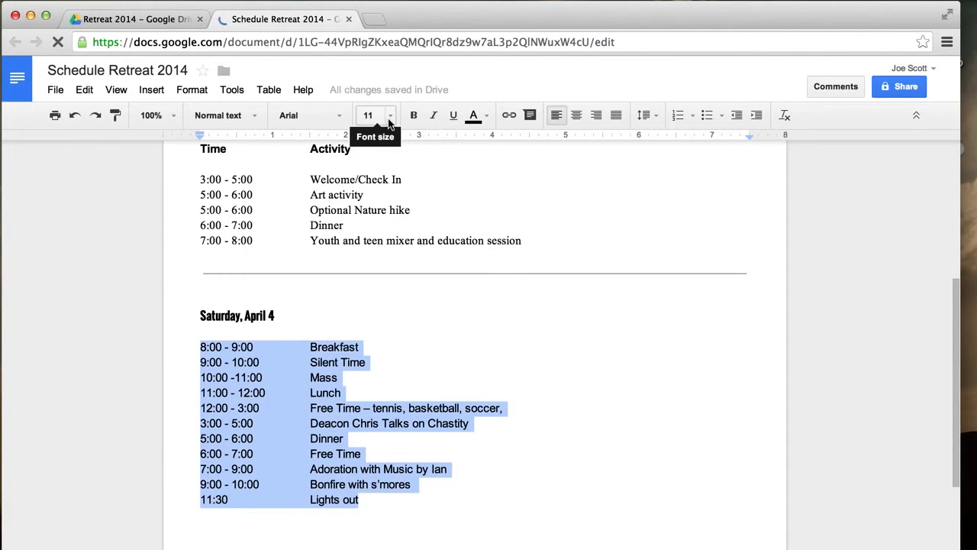
{"action": "left_click", "coordinate": [343, 117]}
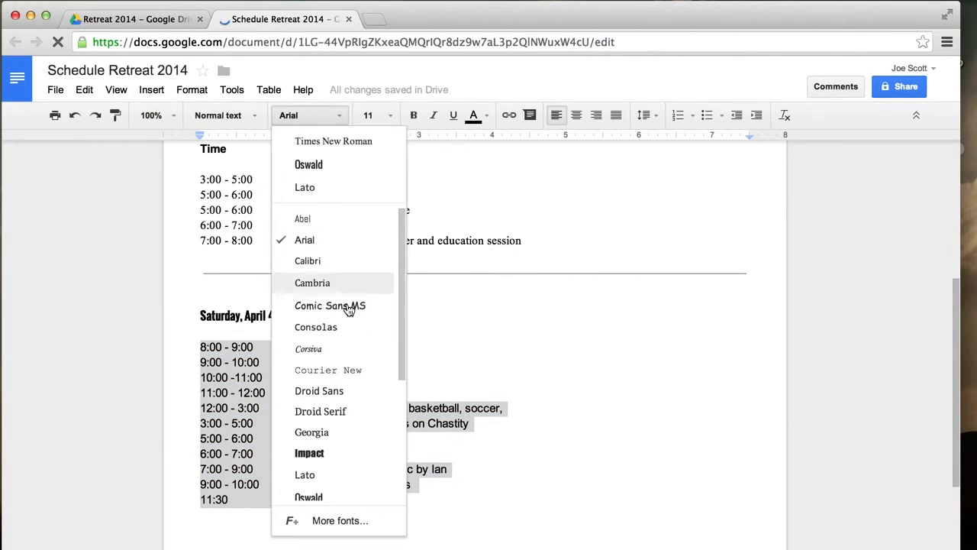
{"action": "scroll", "coordinate": [347, 430], "scroll_direction": "down", "scroll_amount": 3}
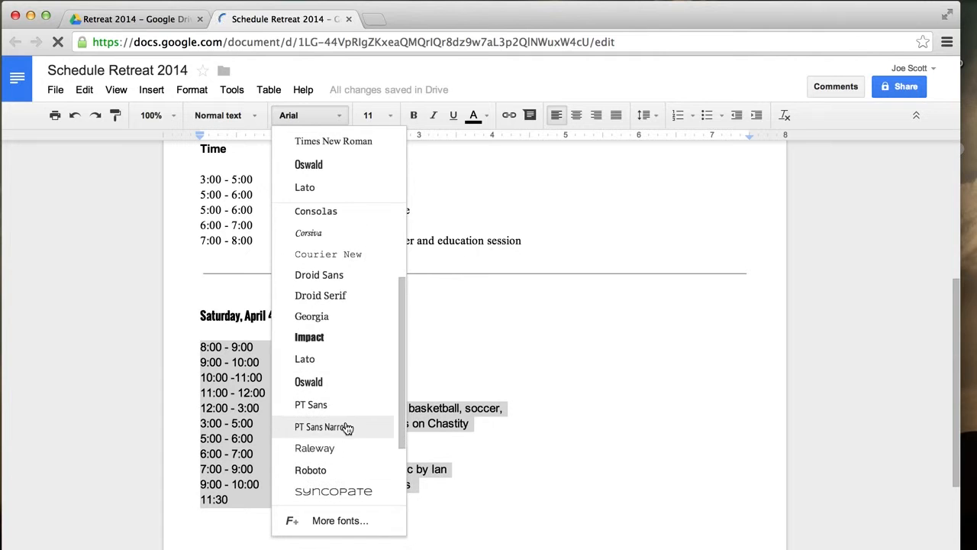
{"action": "right_click", "coordinate": [340, 468]}
{"action": "left_click", "coordinate": [366, 243]}
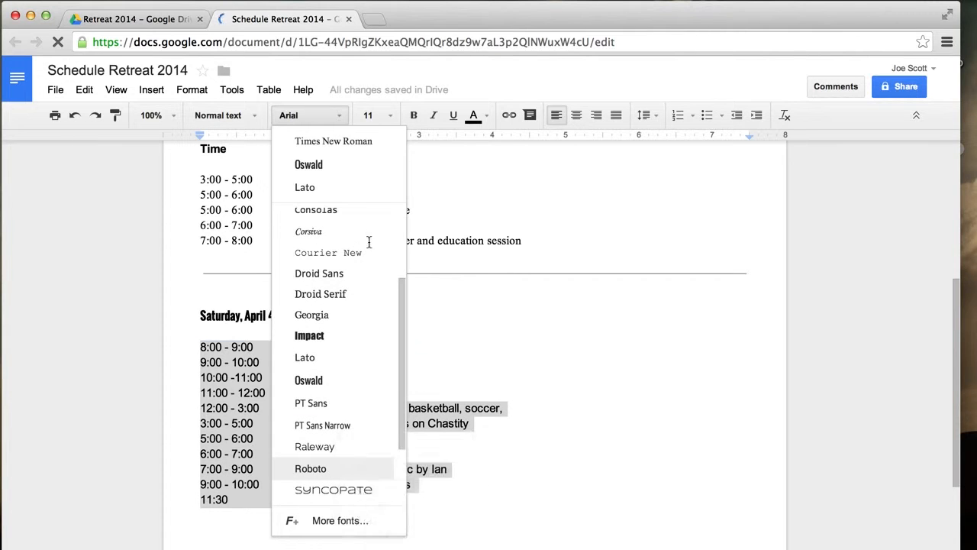
{"action": "left_click", "coordinate": [366, 245]}
{"action": "scroll", "coordinate": [371, 263], "scroll_direction": "down", "scroll_amount": 1}
{"action": "left_click", "coordinate": [309, 465]}
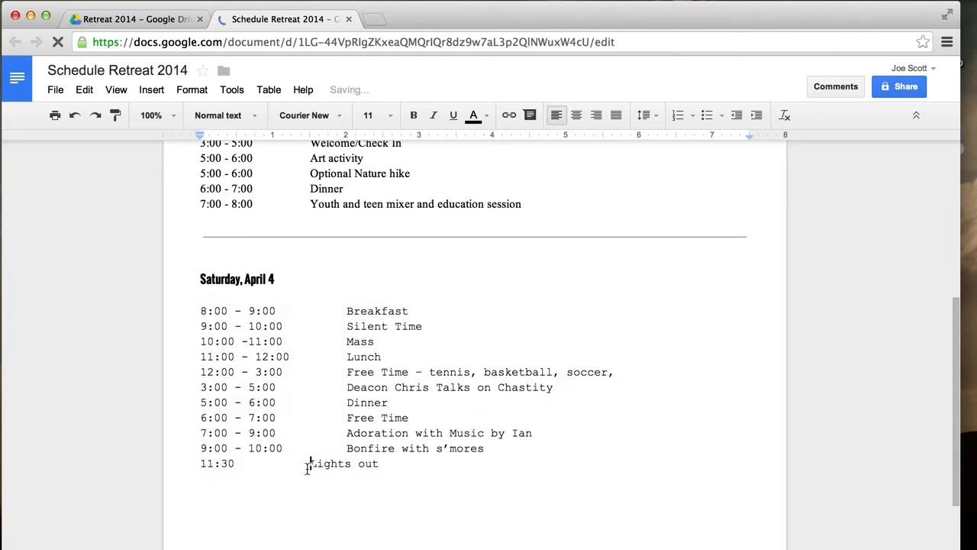
{"action": "key", "text": "Tab"}
Step: Change the font of Saturday's entries to Times New Roman and remove the extra tab before Lights out
{"action": "left_click_drag", "start_coordinate": [441, 462], "coordinate": [206, 302]}
{"action": "left_click", "coordinate": [336, 115]}
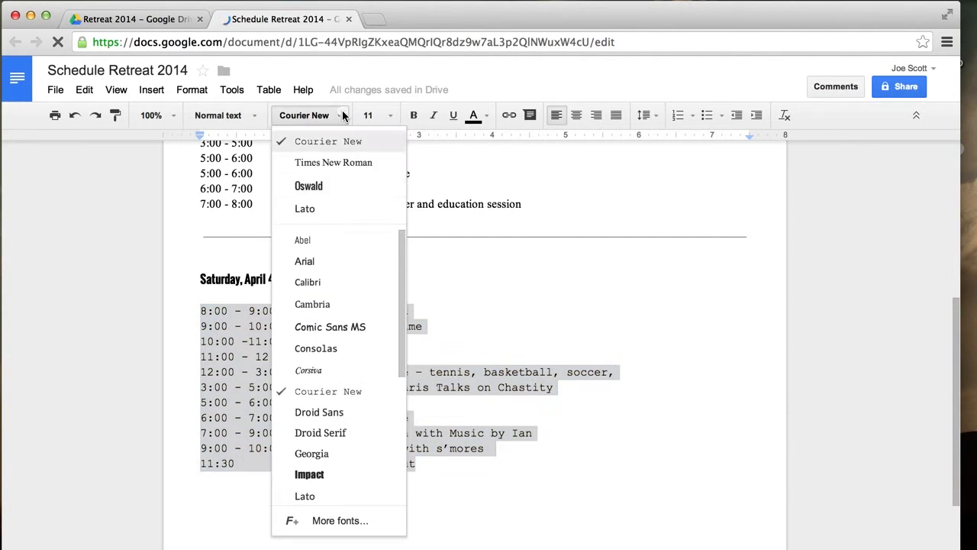
{"action": "left_click", "coordinate": [340, 165]}
{"action": "left_click", "coordinate": [346, 463]}
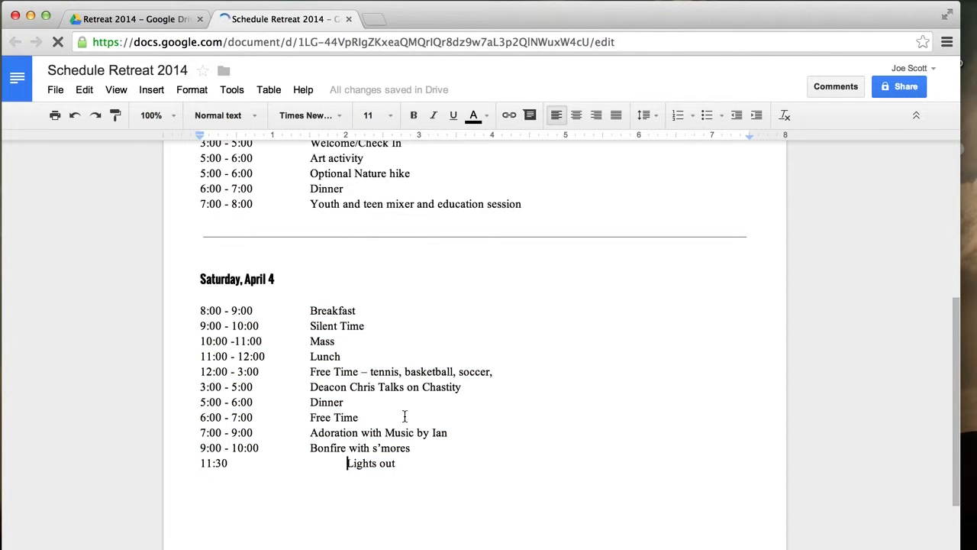
{"action": "key", "text": "BackSpace"}
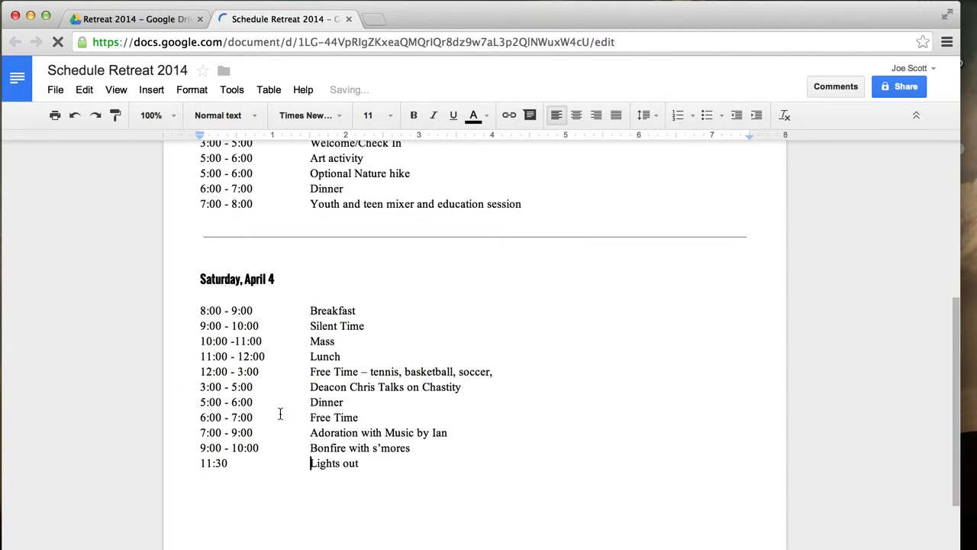
Step: Look over the formats the document can be downloaded in, including PDF, and check its save status
{"action": "scroll", "coordinate": [273, 409], "scroll_direction": "up", "scroll_amount": 3}
{"action": "scroll", "coordinate": [273, 410], "scroll_direction": "up", "scroll_amount": 2}
{"action": "scroll", "coordinate": [274, 409], "scroll_direction": "down", "scroll_amount": 4}
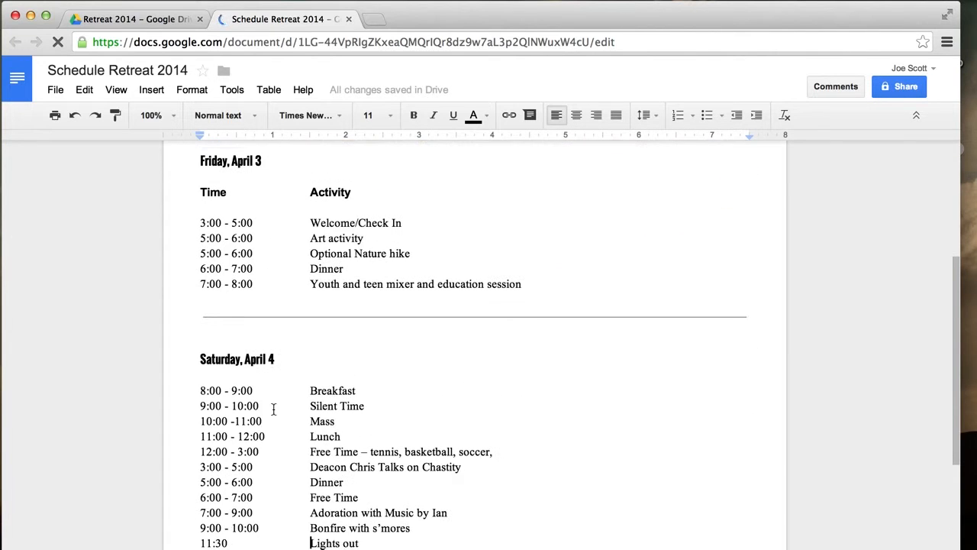
{"action": "scroll", "coordinate": [273, 409], "scroll_direction": "up", "scroll_amount": 5}
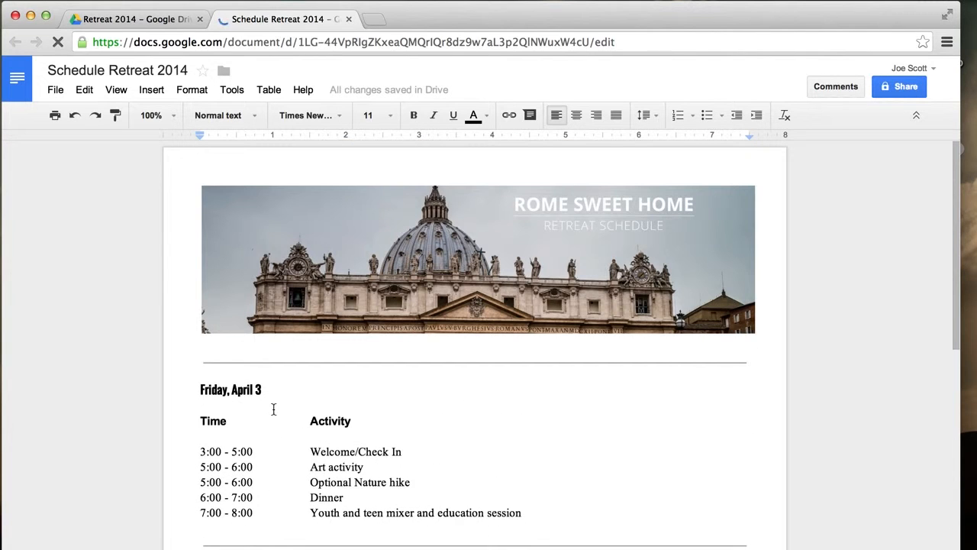
{"action": "scroll", "coordinate": [274, 410], "scroll_direction": "down", "scroll_amount": 4}
{"action": "scroll", "coordinate": [273, 409], "scroll_direction": "up", "scroll_amount": 4}
{"action": "left_click", "coordinate": [57, 94]}
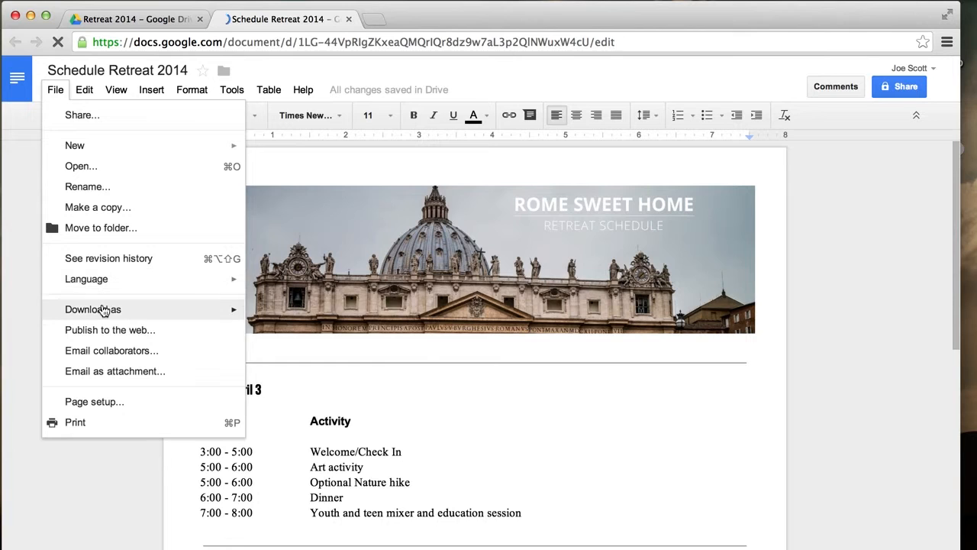
{"action": "mouse_move", "coordinate": [100, 309]}
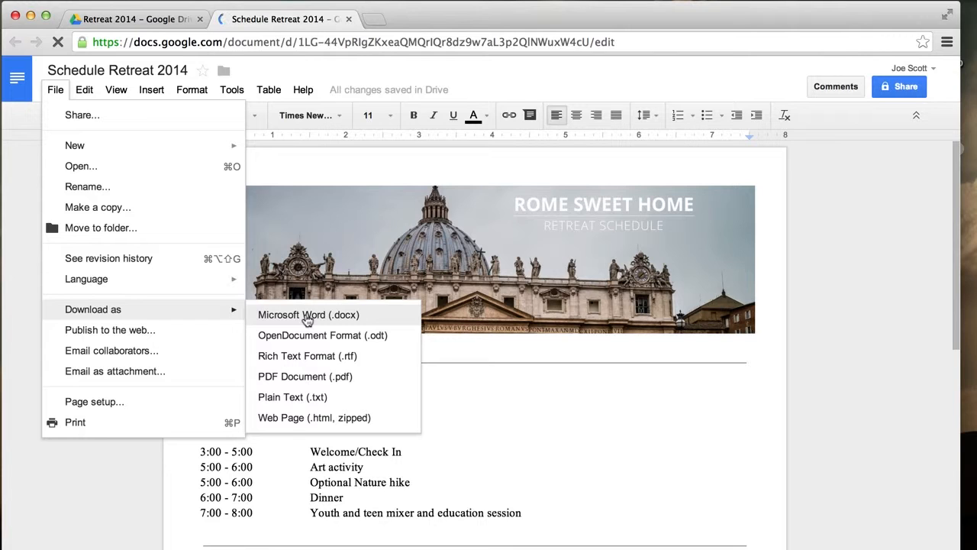
{"action": "left_click", "coordinate": [301, 382]}
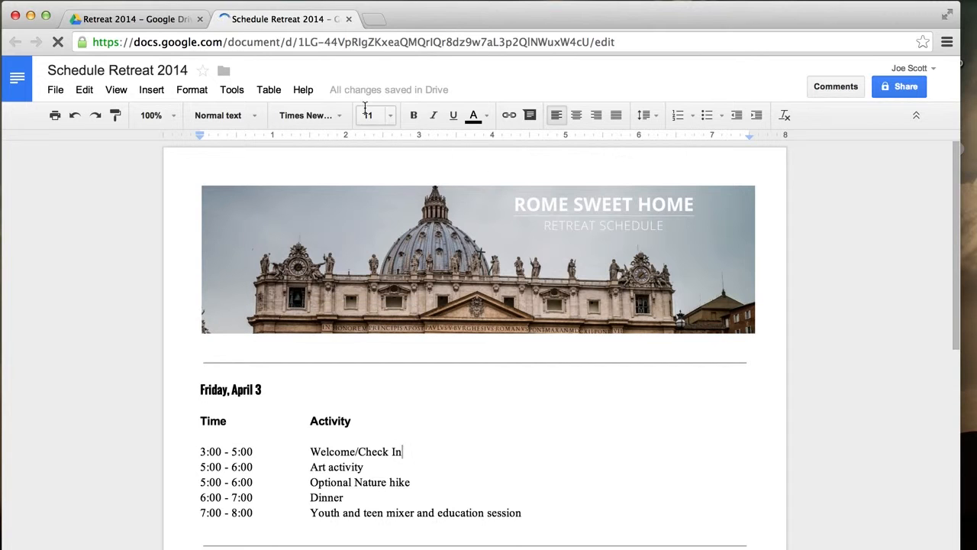
{"action": "mouse_move", "coordinate": [336, 95]}
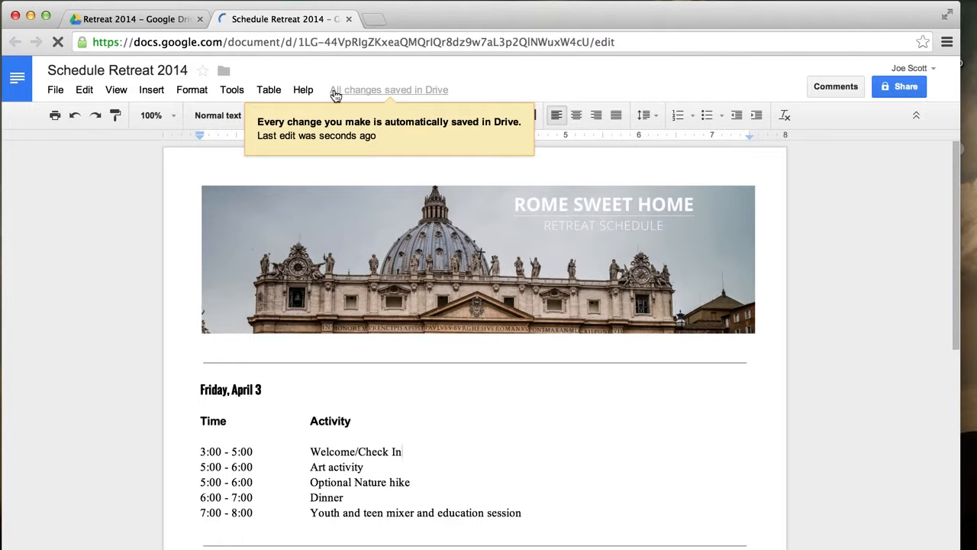
Step: Add the comment "Is this a good Idea?" to the Art activity entry in Friday's schedule
{"action": "scroll", "coordinate": [574, 367], "scroll_direction": "down", "scroll_amount": 6}
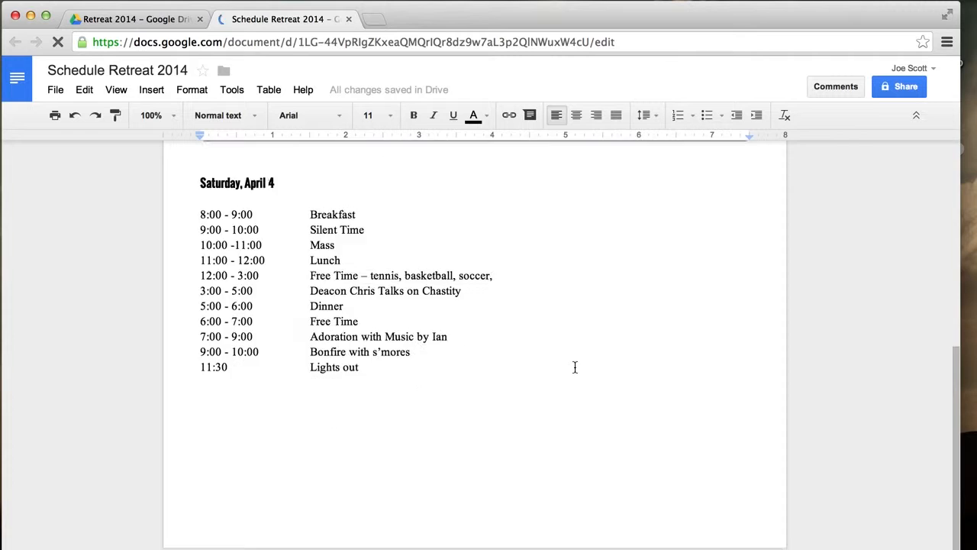
{"action": "scroll", "coordinate": [575, 367], "scroll_direction": "up", "scroll_amount": 6}
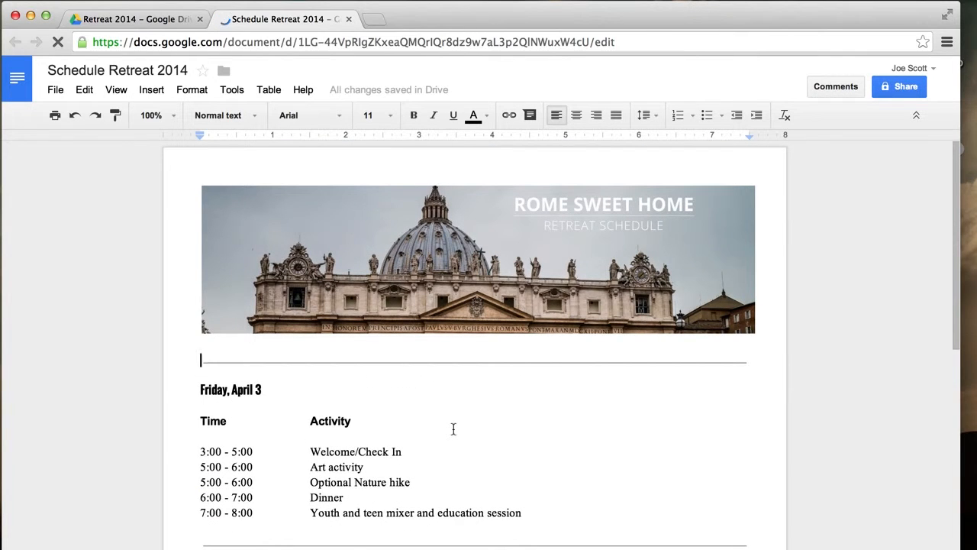
{"action": "scroll", "coordinate": [454, 429], "scroll_direction": "down", "scroll_amount": 3}
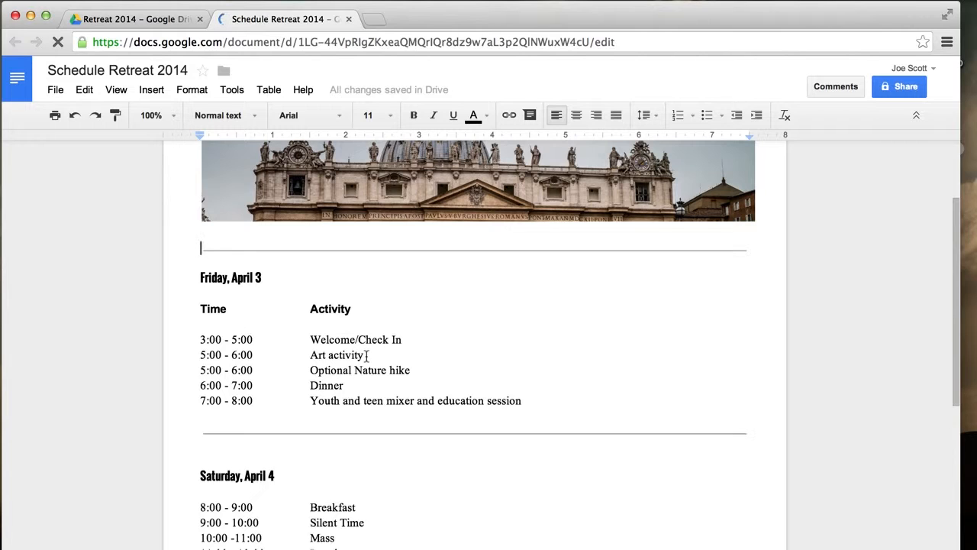
{"action": "left_click_drag", "start_coordinate": [367, 355], "coordinate": [302, 357]}
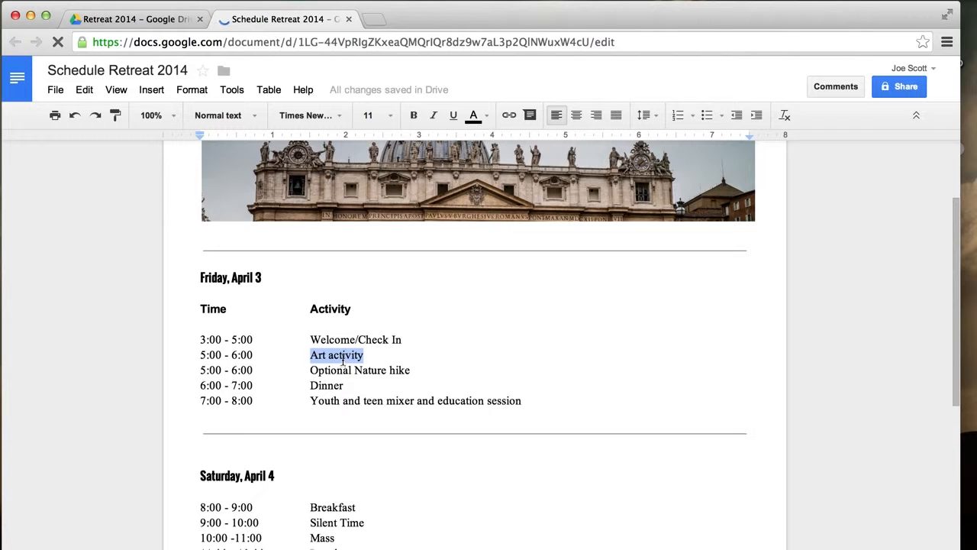
{"action": "right_click", "coordinate": [329, 356]}
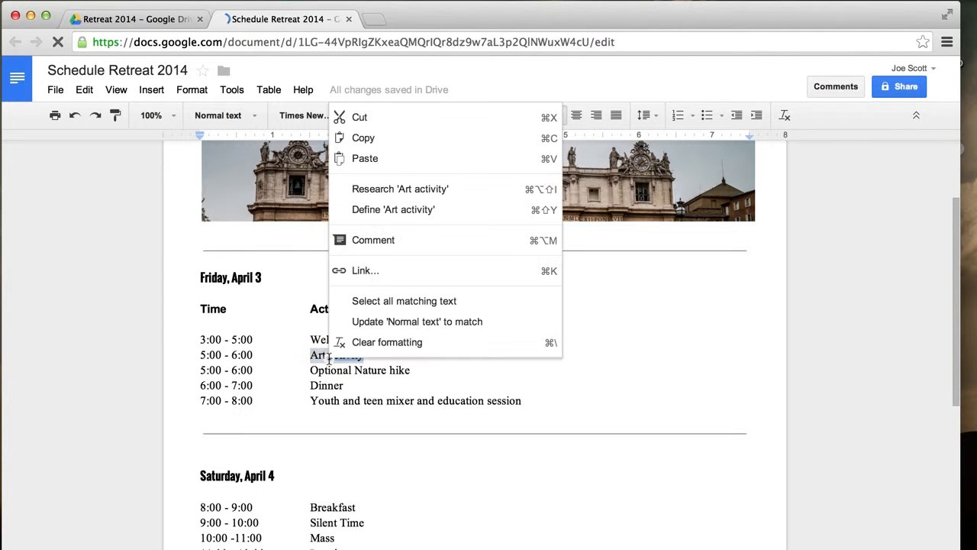
{"action": "left_click", "coordinate": [377, 246]}
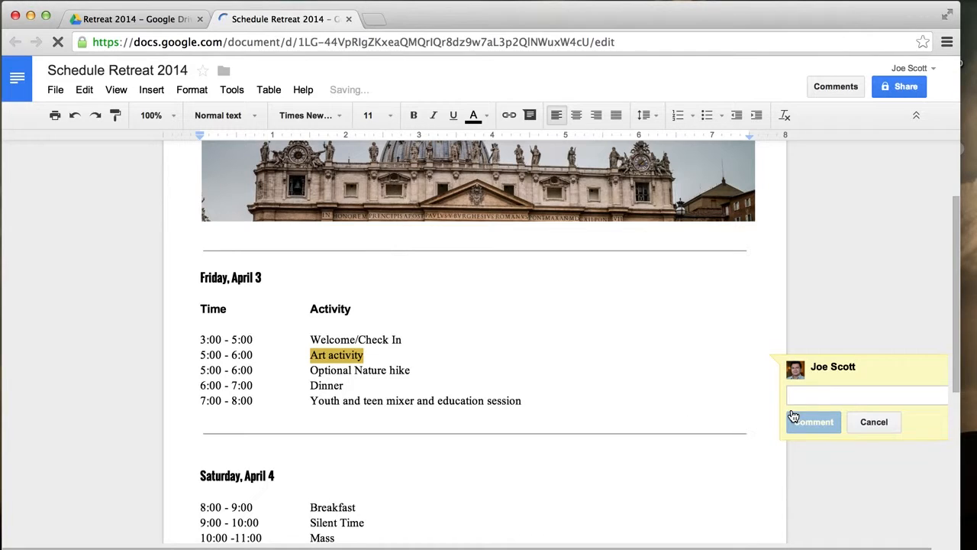
{"action": "type", "text": "Is"}
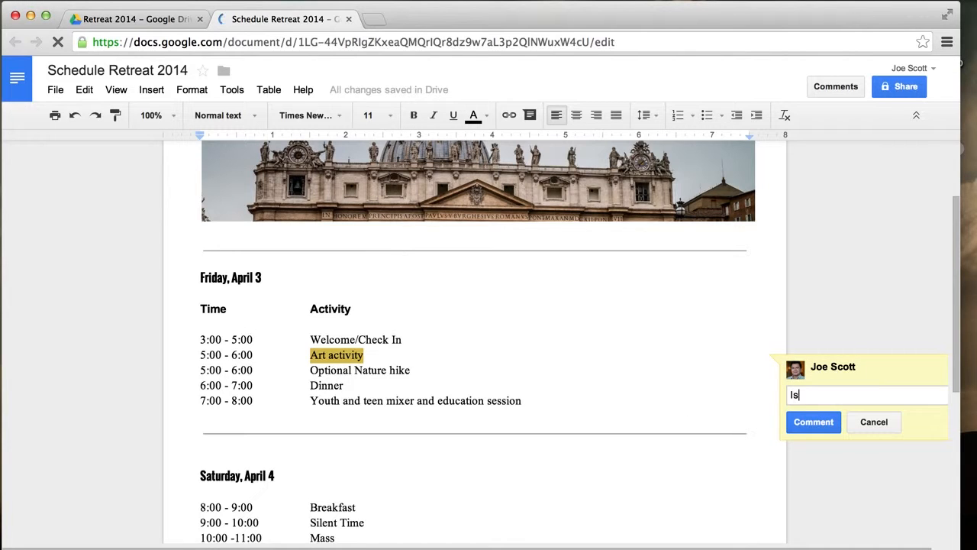
{"action": "type", "text": " this a good Idea?"}
{"action": "left_click", "coordinate": [814, 422]}
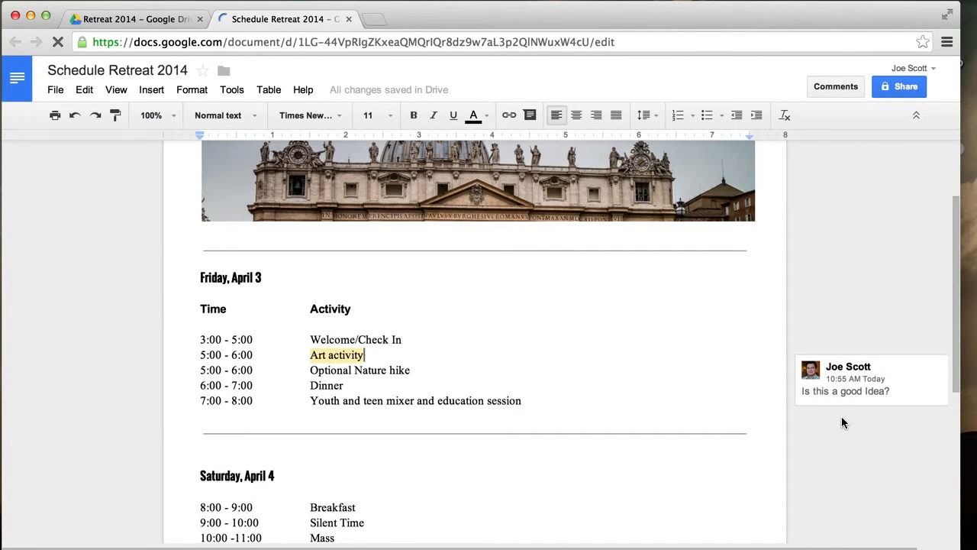
Step: Add the comment "Do we have music for this?" to the Mass entry in Saturday's schedule
{"action": "scroll", "coordinate": [843, 423], "scroll_direction": "down", "scroll_amount": 1}
{"action": "scroll", "coordinate": [441, 329], "scroll_direction": "left", "scroll_amount": 1}
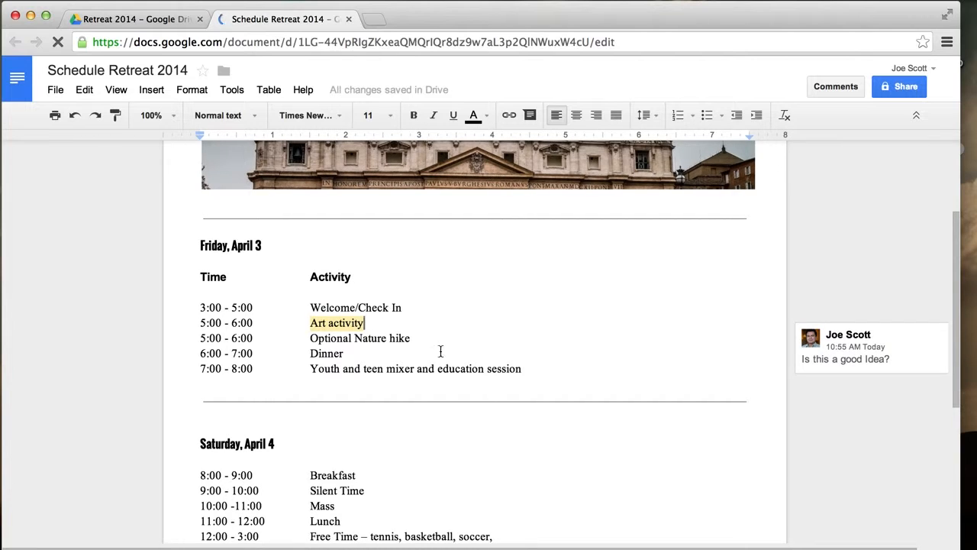
{"action": "scroll", "coordinate": [598, 349], "scroll_direction": "down", "scroll_amount": 5}
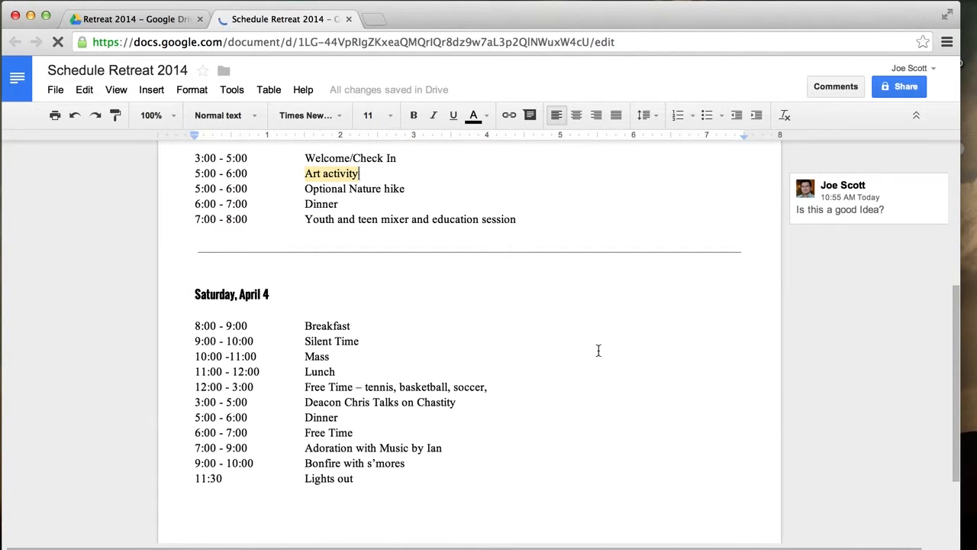
{"action": "double_click", "coordinate": [305, 357]}
{"action": "left_click", "coordinate": [321, 356]}
{"action": "double_click", "coordinate": [320, 357]}
{"action": "right_click", "coordinate": [319, 358]}
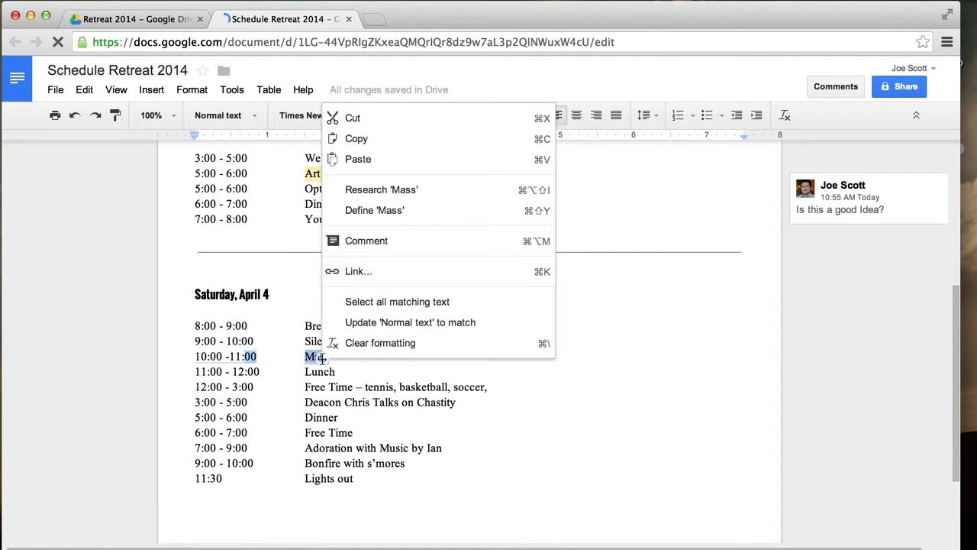
{"action": "left_click", "coordinate": [370, 241]}
{"action": "type", "text": "Do "}
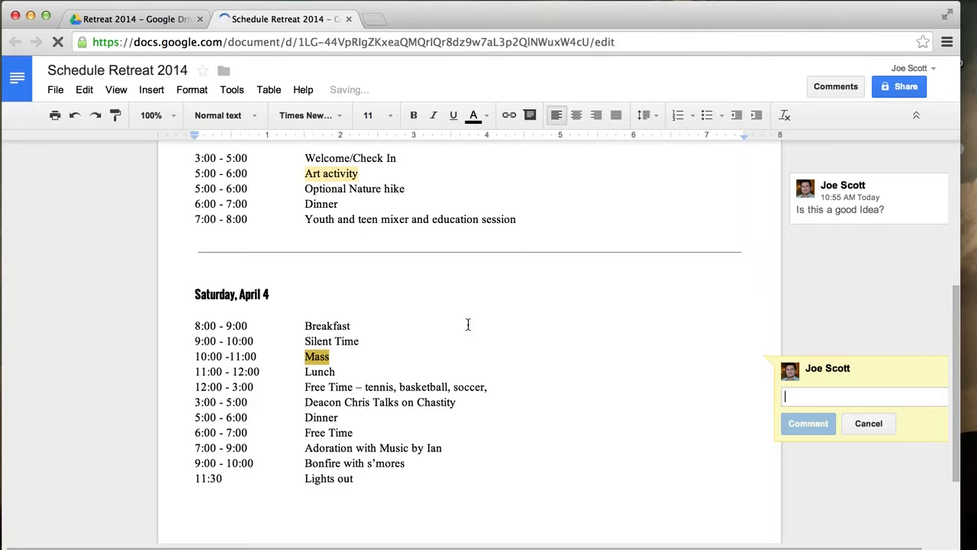
{"action": "type", "text": "we have music for this"}
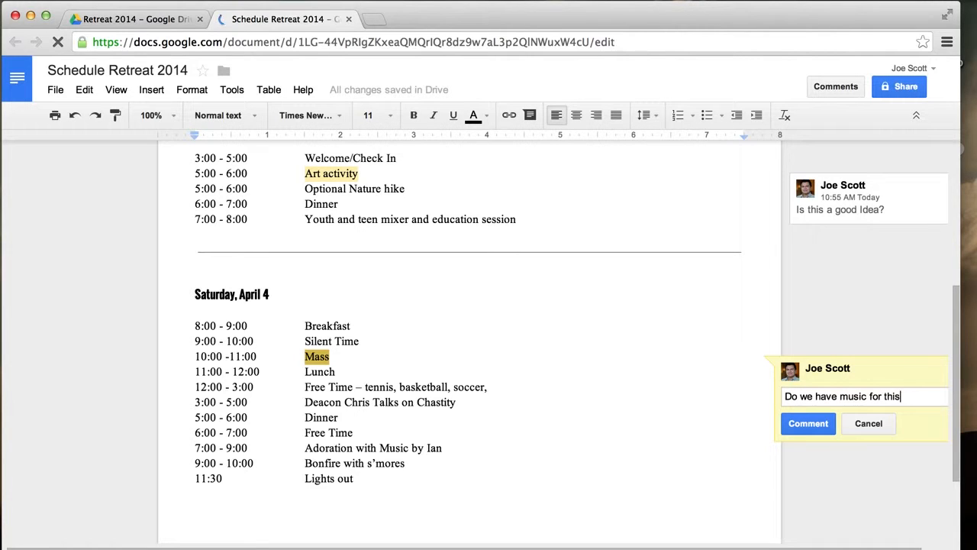
{"action": "type", "text": "?"}
{"action": "left_click", "coordinate": [800, 424]}
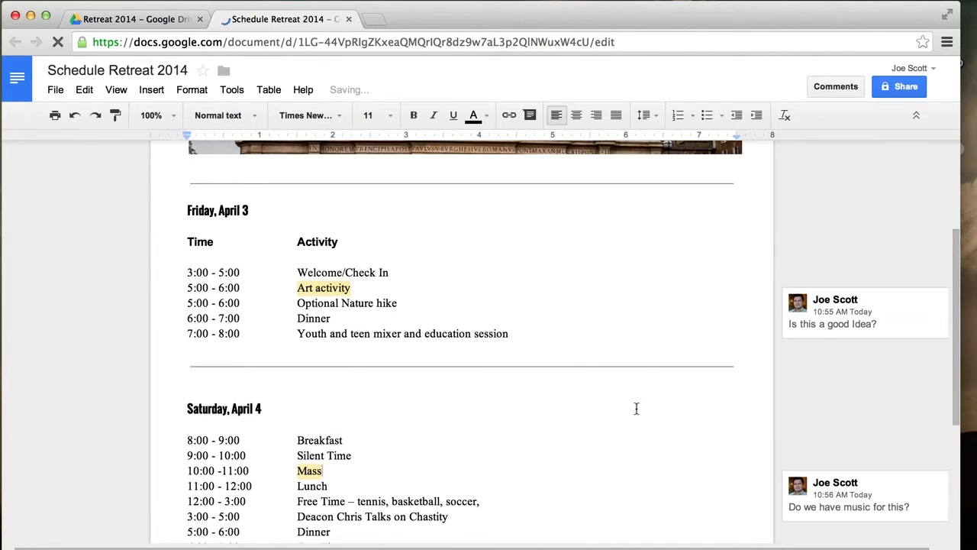
{"action": "scroll", "coordinate": [636, 409], "scroll_direction": "up", "scroll_amount": 5}
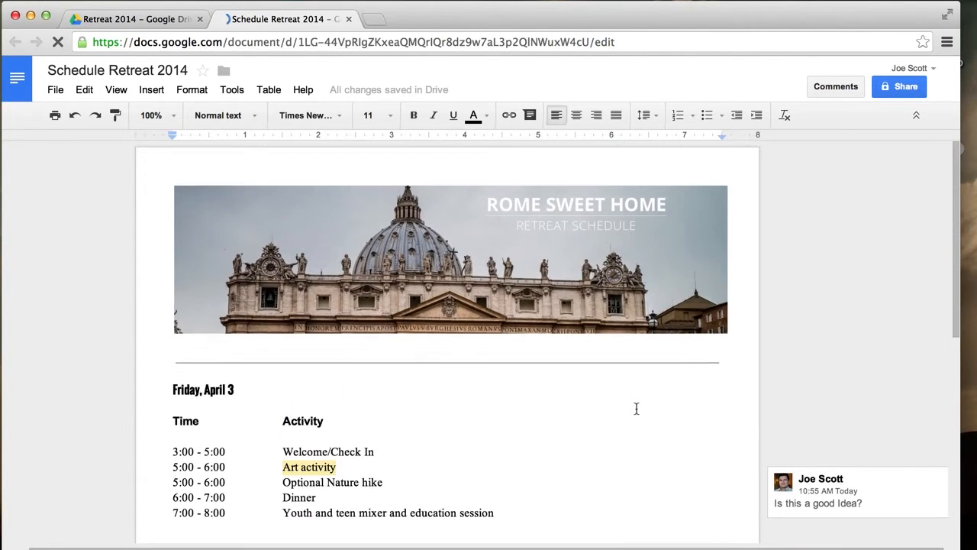
{"action": "scroll", "coordinate": [636, 408], "scroll_direction": "down", "scroll_amount": 2}
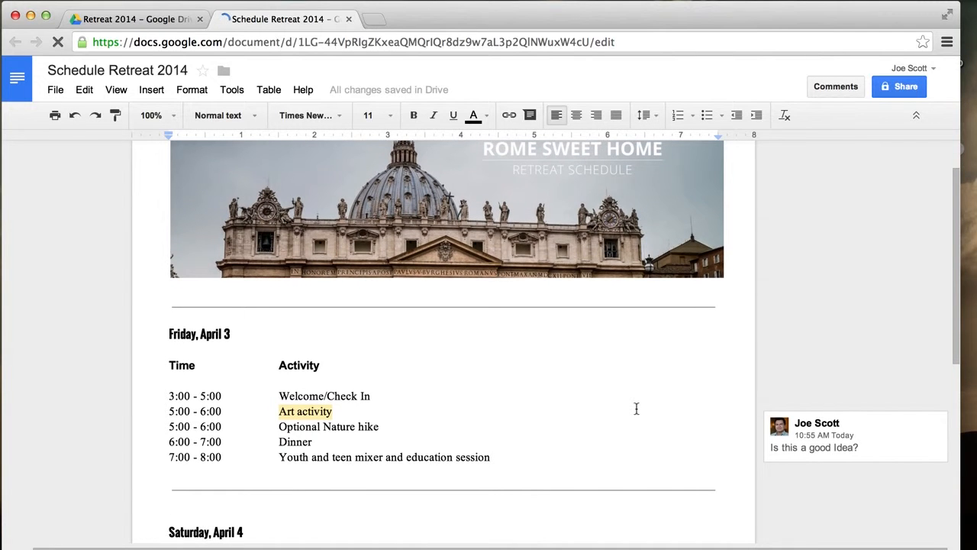
Step: Research the word "Deacon" from Saturday's 3:00 - 5:00 entry within the document
{"action": "scroll", "coordinate": [636, 408], "scroll_direction": "down", "scroll_amount": 5}
{"action": "scroll", "coordinate": [636, 409], "scroll_direction": "up", "scroll_amount": 5}
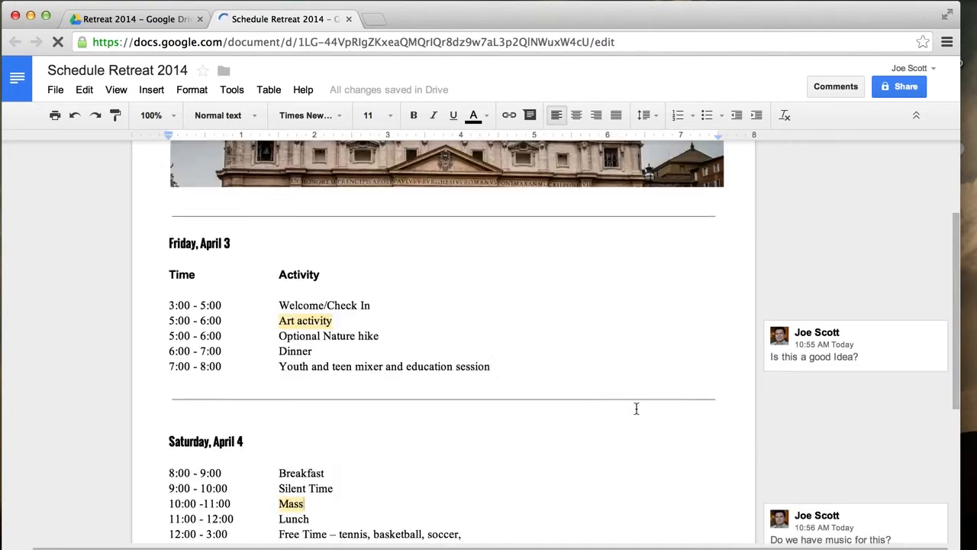
{"action": "scroll", "coordinate": [637, 408], "scroll_direction": "down", "scroll_amount": 5}
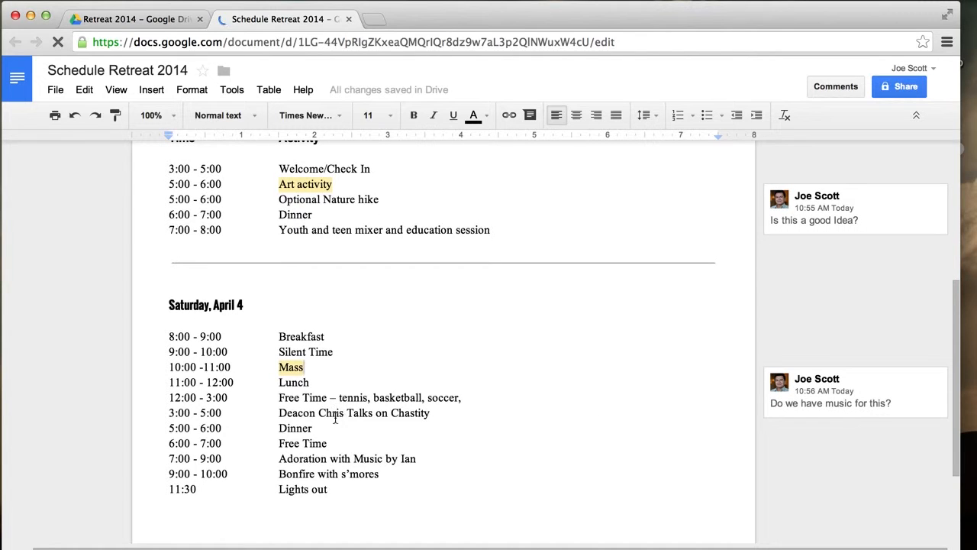
{"action": "double_click", "coordinate": [295, 412]}
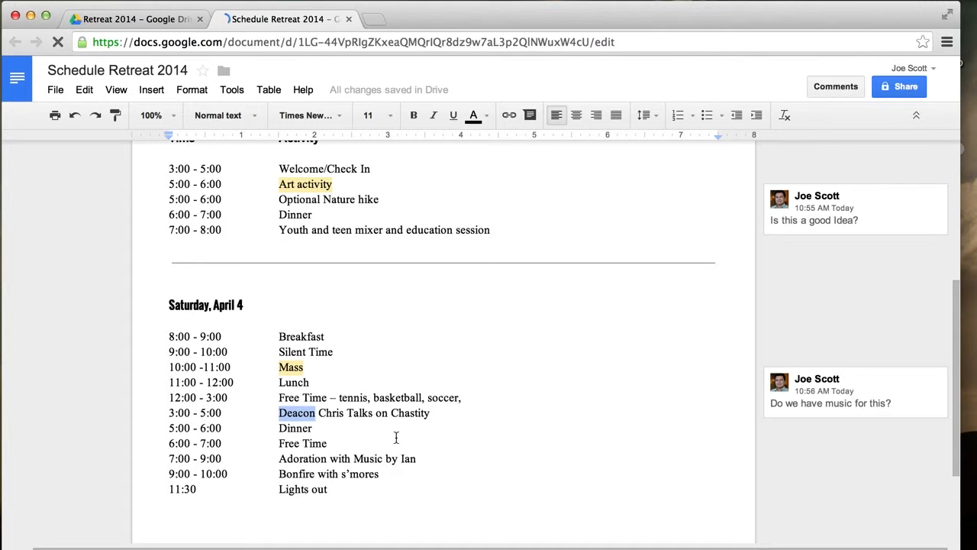
{"action": "right_click", "coordinate": [293, 415]}
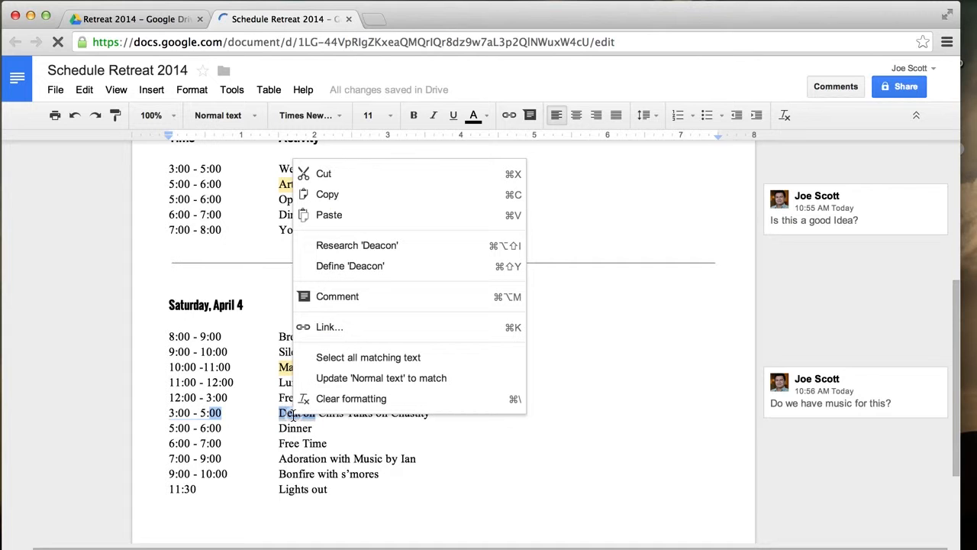
{"action": "left_click", "coordinate": [339, 246]}
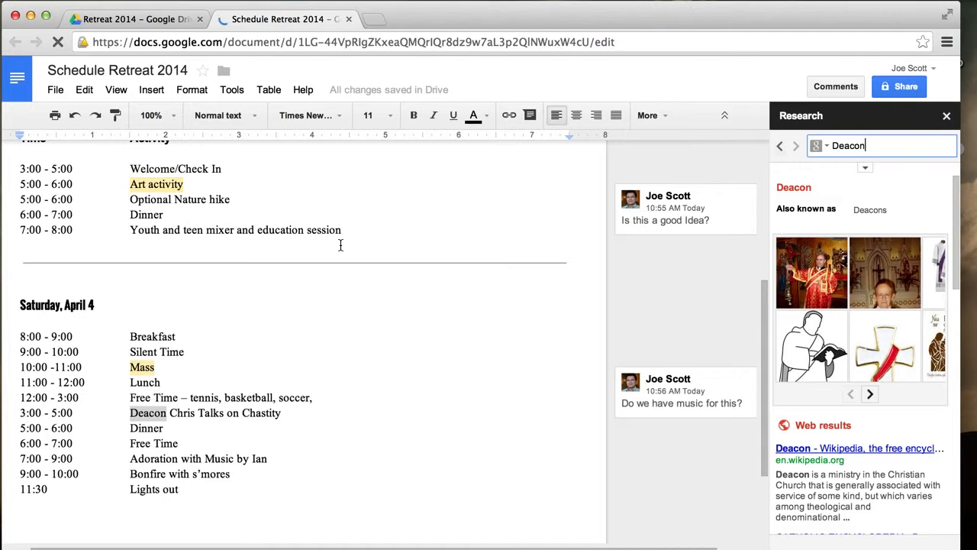
Step: Look through the images and web results for "Deacon" and close the research results
{"action": "scroll", "coordinate": [855, 244], "scroll_direction": "down", "scroll_amount": 2}
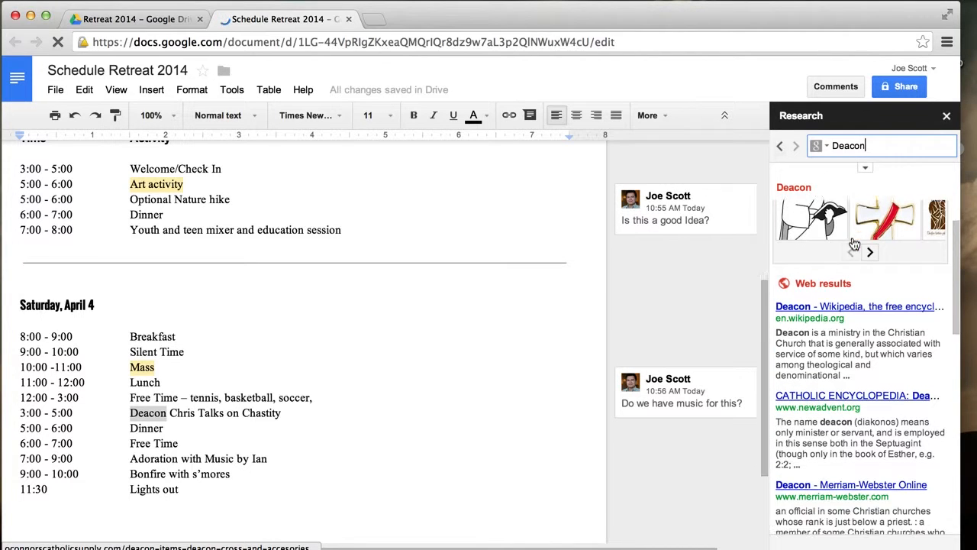
{"action": "scroll", "coordinate": [855, 245], "scroll_direction": "down", "scroll_amount": 8}
{"action": "scroll", "coordinate": [855, 243], "scroll_direction": "up", "scroll_amount": 3}
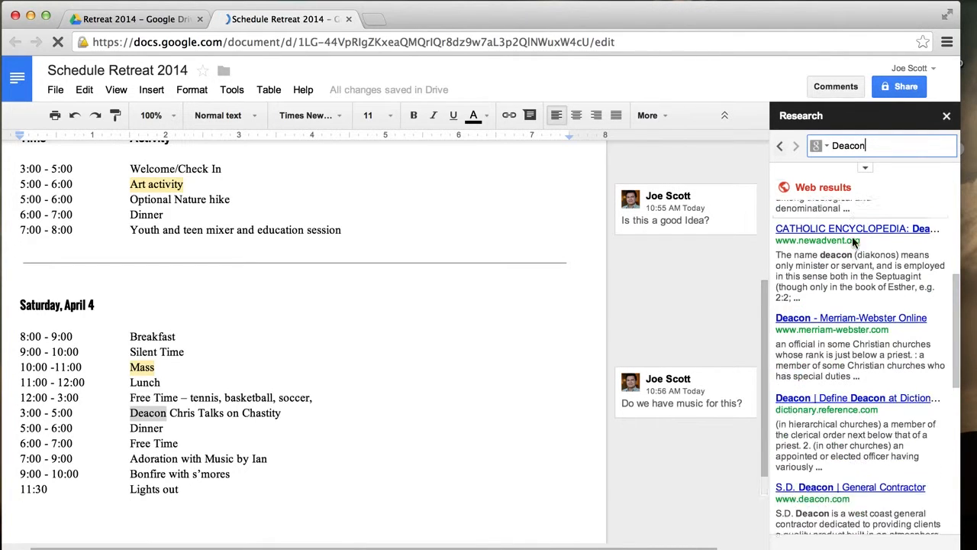
{"action": "scroll", "coordinate": [854, 243], "scroll_direction": "down", "scroll_amount": 8}
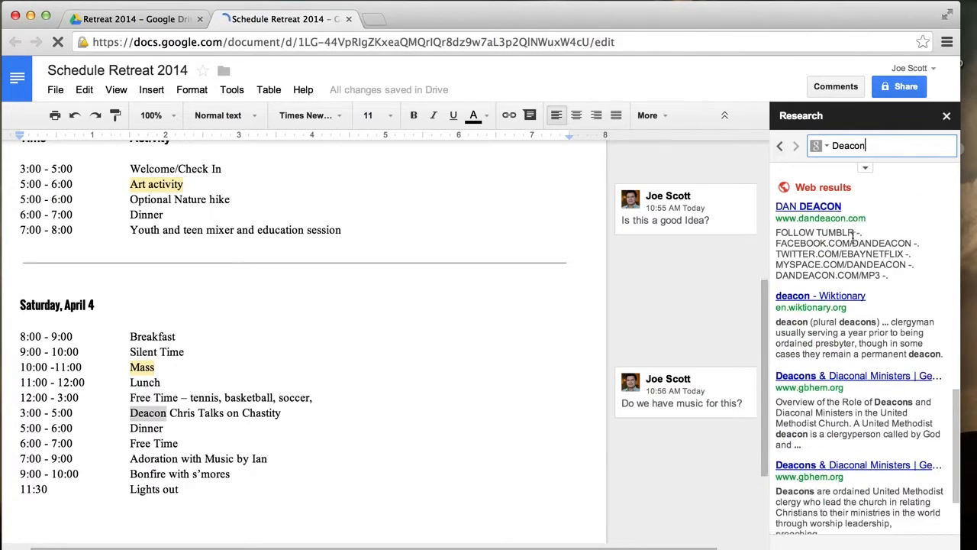
{"action": "scroll", "coordinate": [854, 243], "scroll_direction": "up", "scroll_amount": 6}
{"action": "scroll", "coordinate": [855, 243], "scroll_direction": "up", "scroll_amount": 5}
{"action": "scroll", "coordinate": [854, 240], "scroll_direction": "down", "scroll_amount": 10}
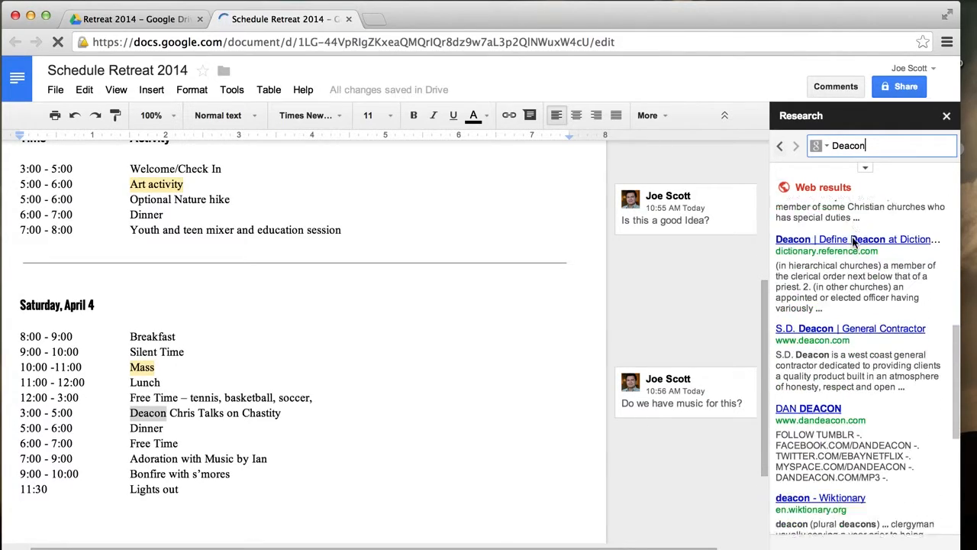
{"action": "scroll", "coordinate": [853, 238], "scroll_direction": "down", "scroll_amount": 4}
{"action": "scroll", "coordinate": [853, 238], "scroll_direction": "up", "scroll_amount": 10}
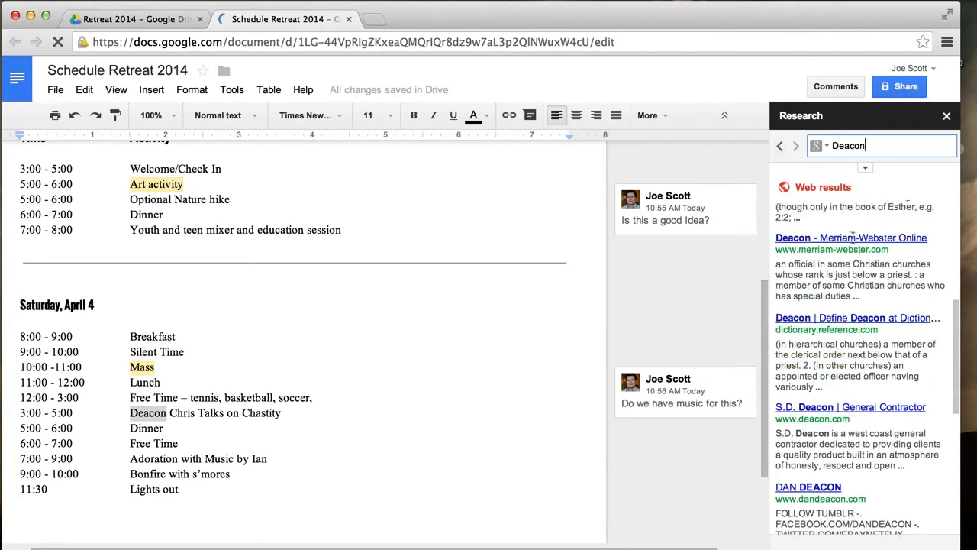
{"action": "scroll", "coordinate": [853, 238], "scroll_direction": "up", "scroll_amount": 3}
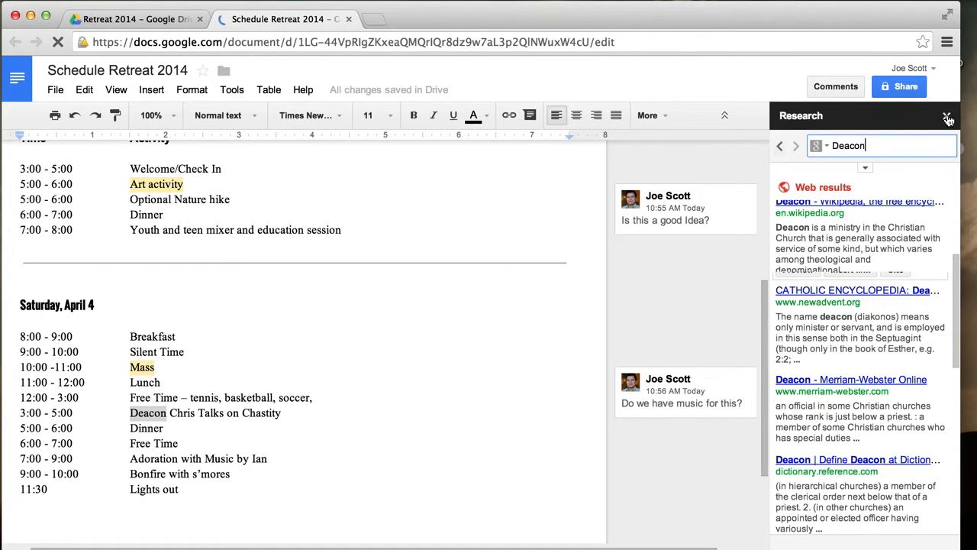
{"action": "left_click", "coordinate": [947, 115]}
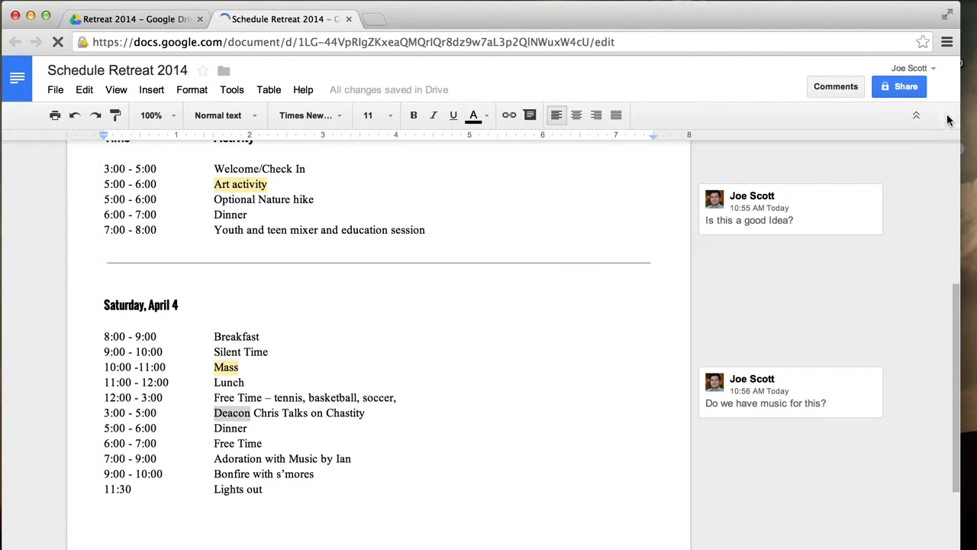
Step: Look up the dictionary definition of "Deacon" from Saturday's 3:00 - 5:00 entry and close it
{"action": "double_click", "coordinate": [234, 413]}
{"action": "right_click", "coordinate": [234, 413]}
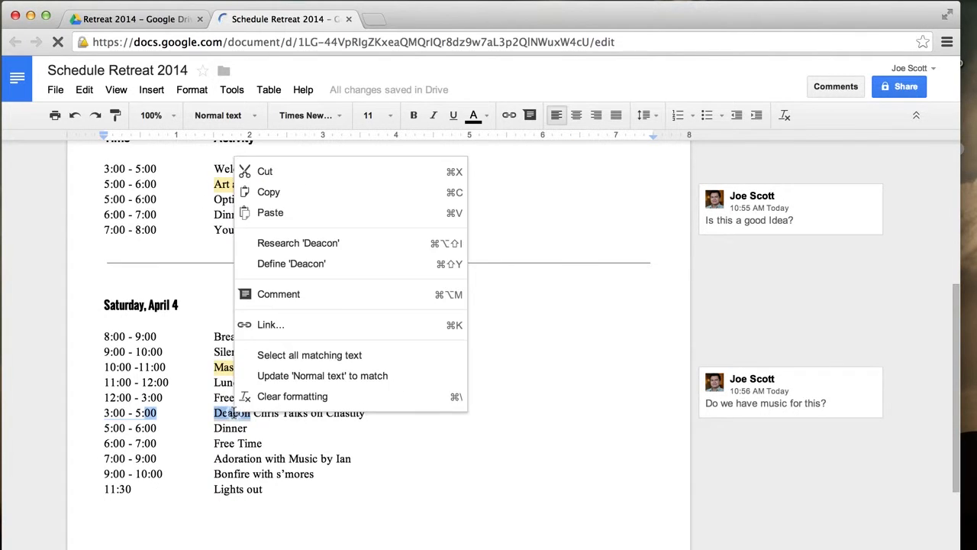
{"action": "left_click", "coordinate": [296, 264]}
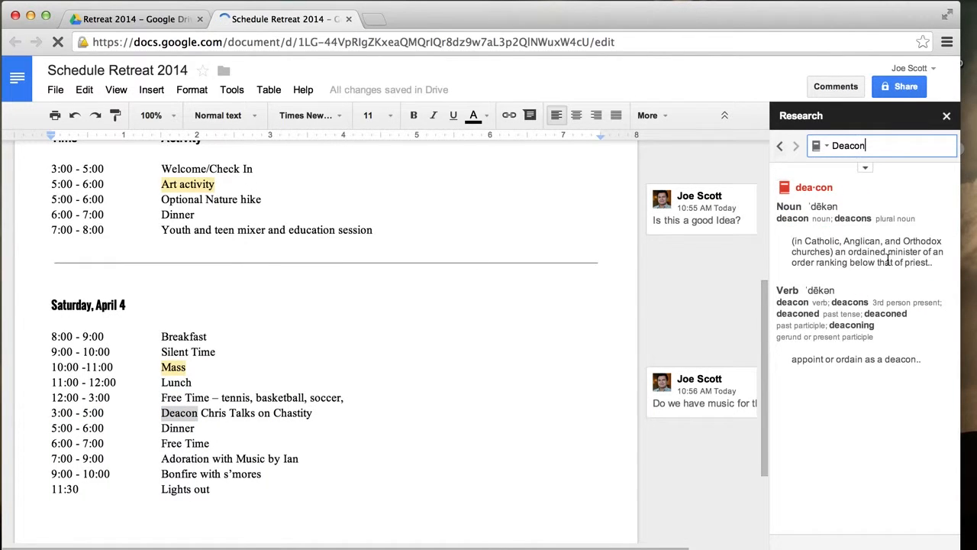
{"action": "left_click", "coordinate": [947, 118]}
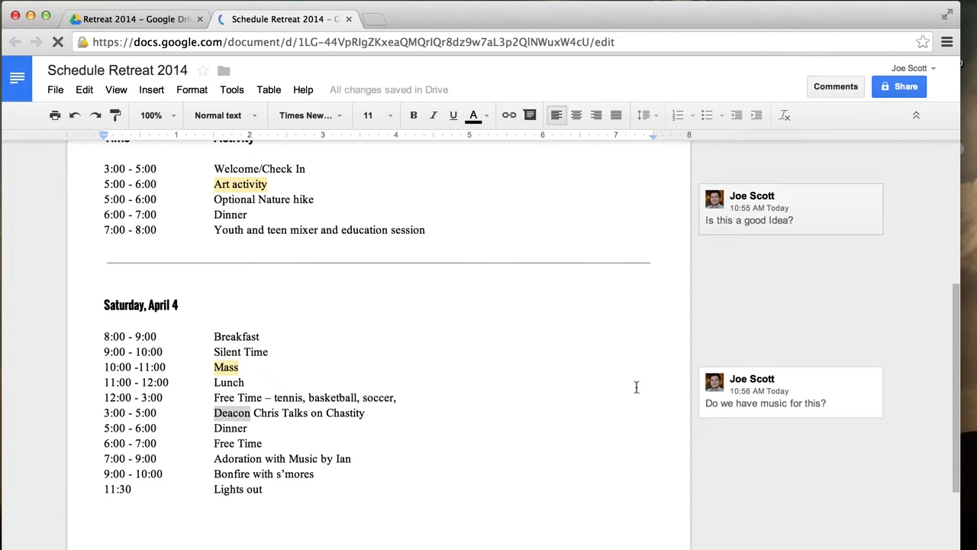
Step: Open the document's sharing settings and enter the collaborator's suggested e-mail address as the person to invite
{"action": "scroll", "coordinate": [623, 396], "scroll_direction": "up", "scroll_amount": 3}
{"action": "scroll", "coordinate": [623, 396], "scroll_direction": "up", "scroll_amount": 3}
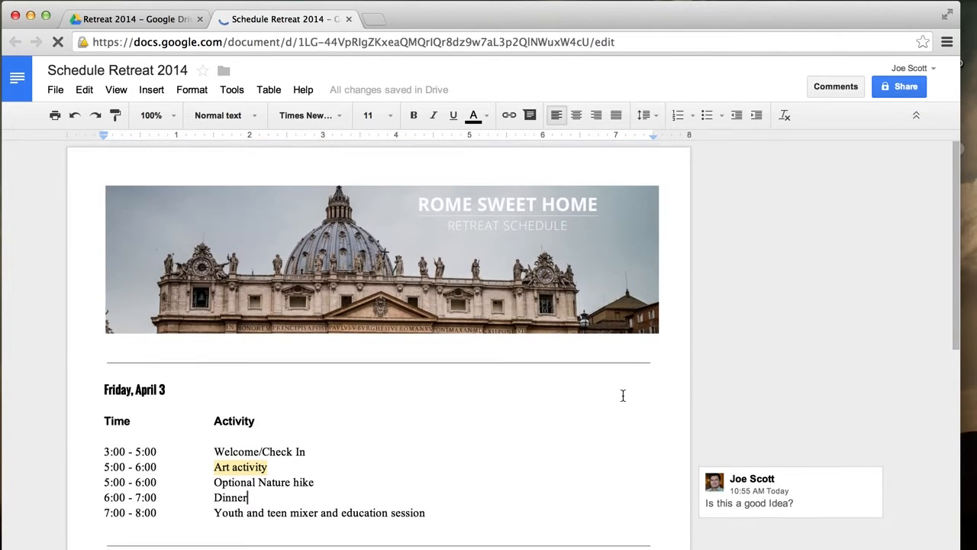
{"action": "scroll", "coordinate": [623, 396], "scroll_direction": "down", "scroll_amount": 3}
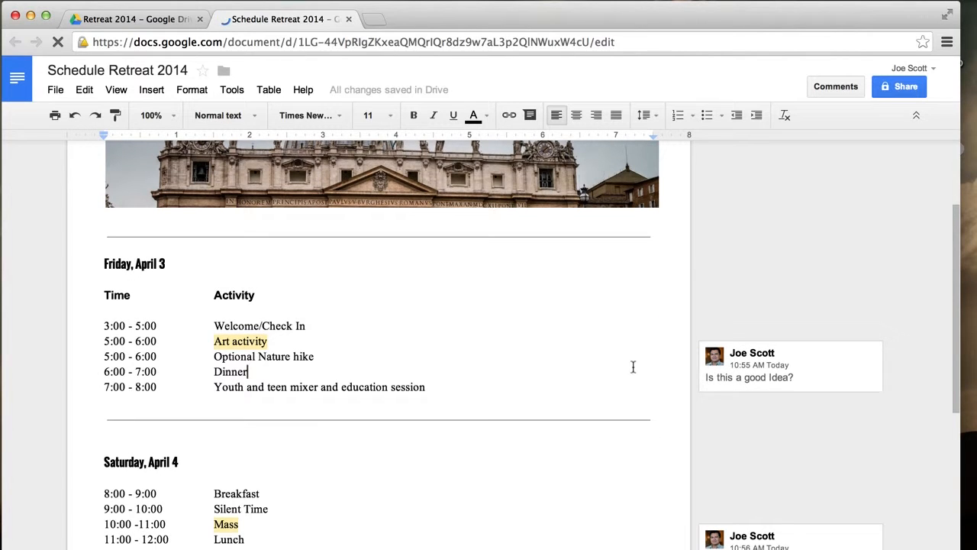
{"action": "left_click", "coordinate": [888, 88]}
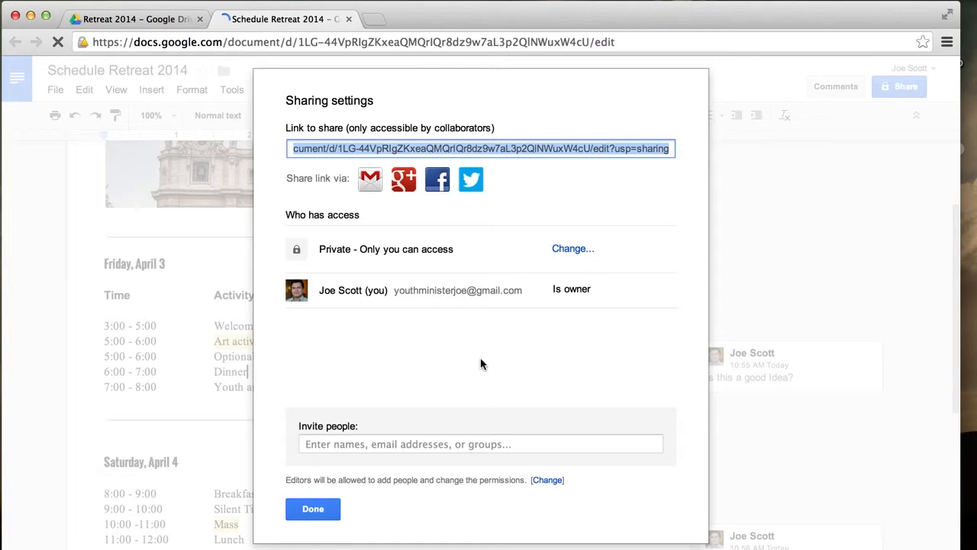
{"action": "left_click", "coordinate": [400, 443]}
{"action": "type", "text": "youth"}
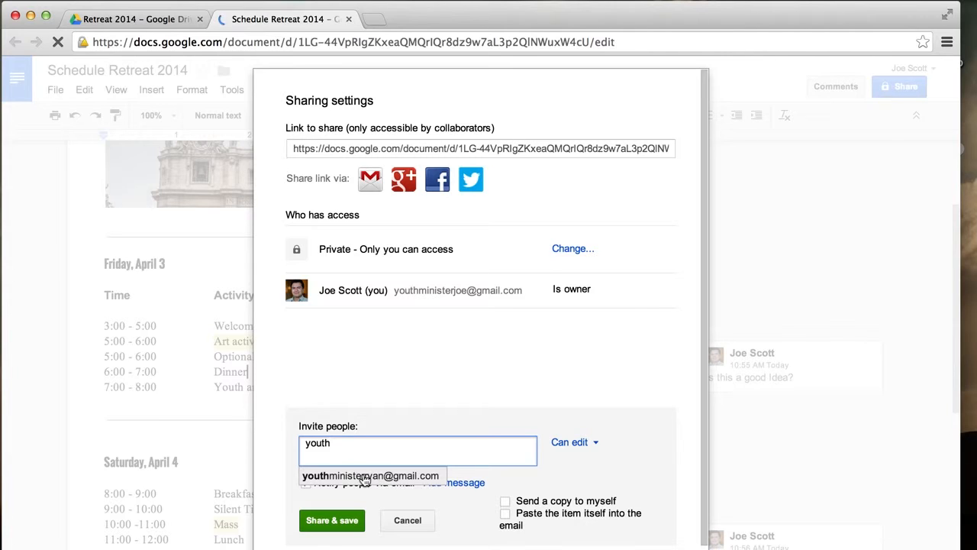
{"action": "left_click", "coordinate": [374, 476]}
Step: Review the invitee's permission options, choose Can edit, share the document and close the sharing settings
{"action": "left_click", "coordinate": [583, 444]}
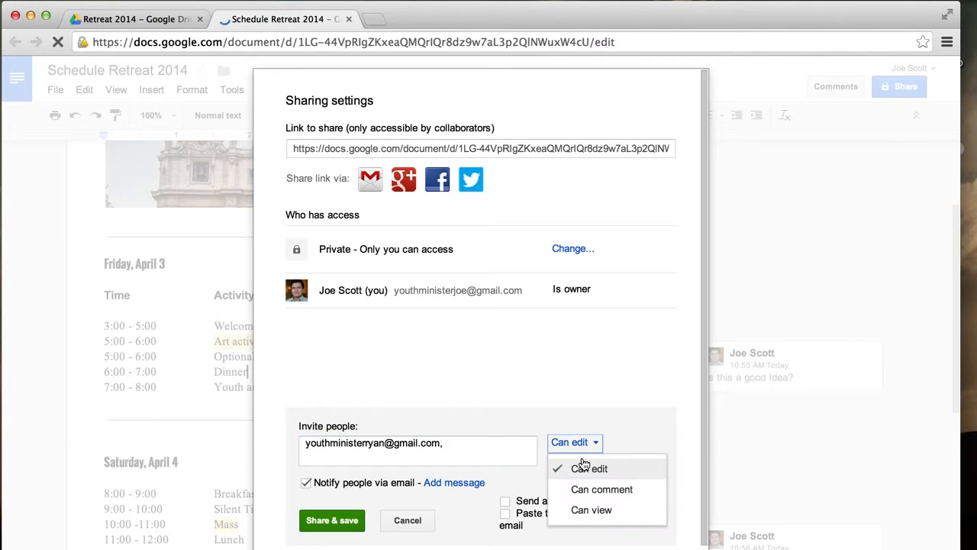
{"action": "left_click", "coordinate": [578, 466]}
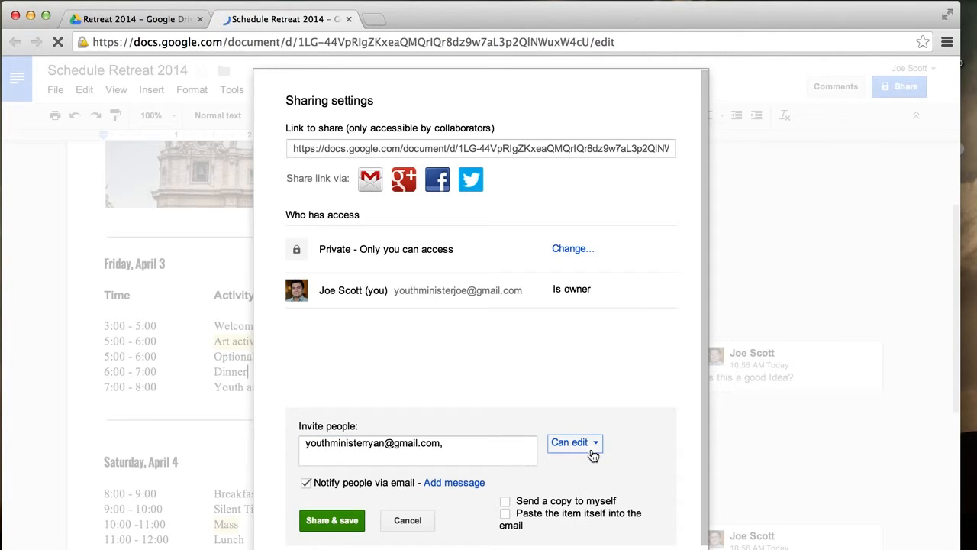
{"action": "left_click", "coordinate": [592, 447]}
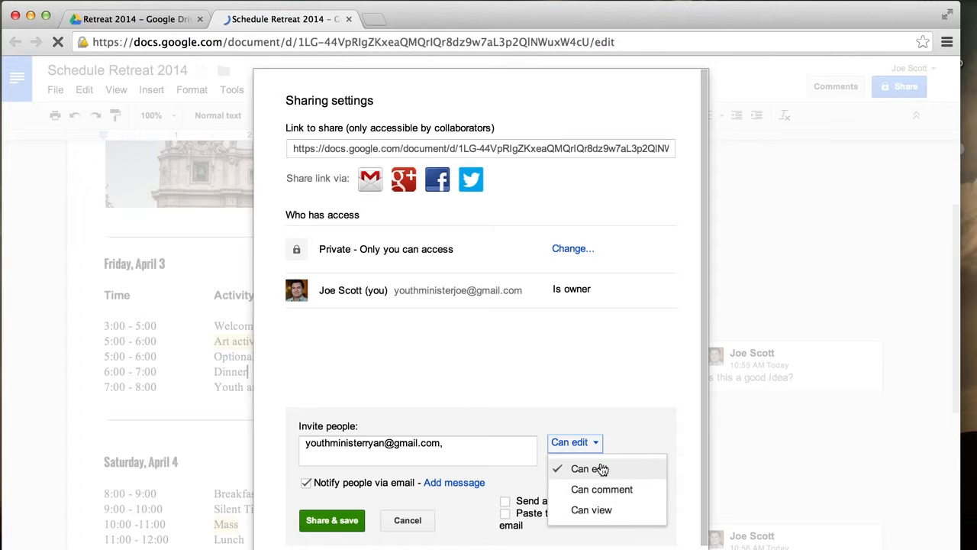
{"action": "left_click", "coordinate": [604, 469]}
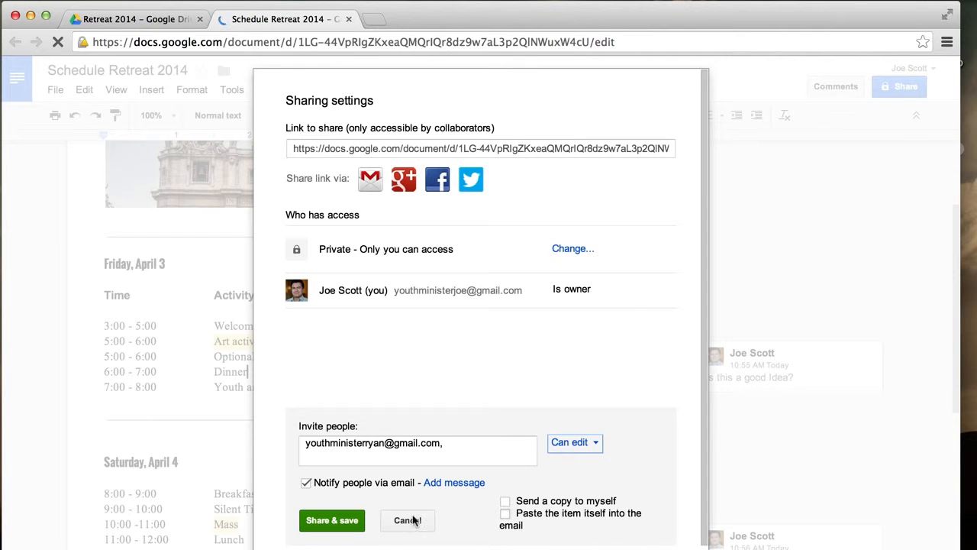
{"action": "left_click", "coordinate": [336, 517]}
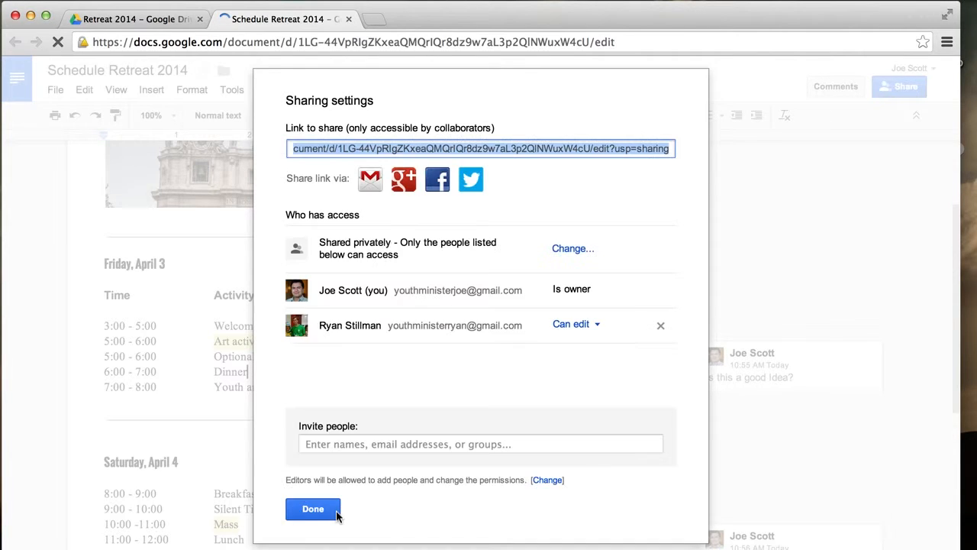
{"action": "left_click", "coordinate": [307, 508]}
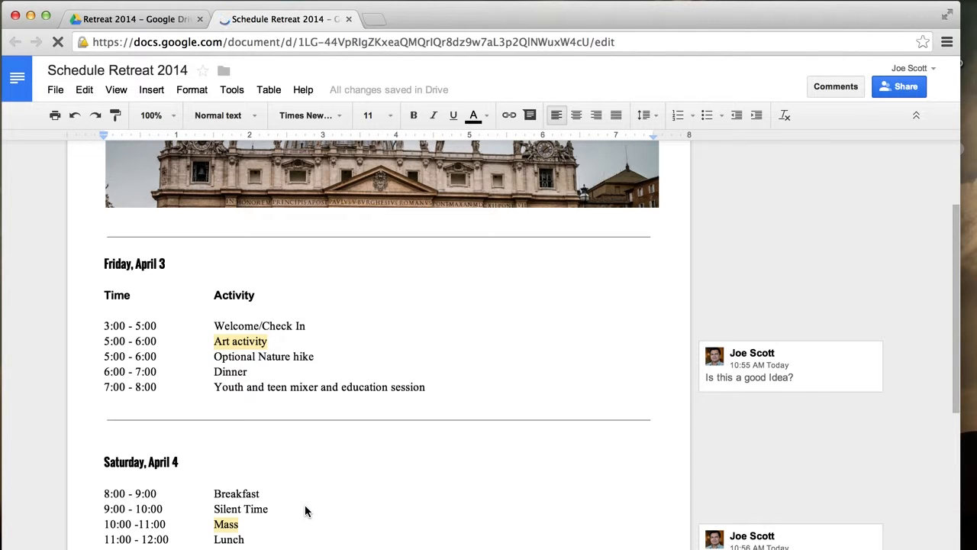
Step: Check the listing of Schedule Retreat 2014 in the Retreat 2014 folder in Google Drive and return to the document
{"action": "scroll", "coordinate": [305, 506], "scroll_direction": "up", "scroll_amount": 1}
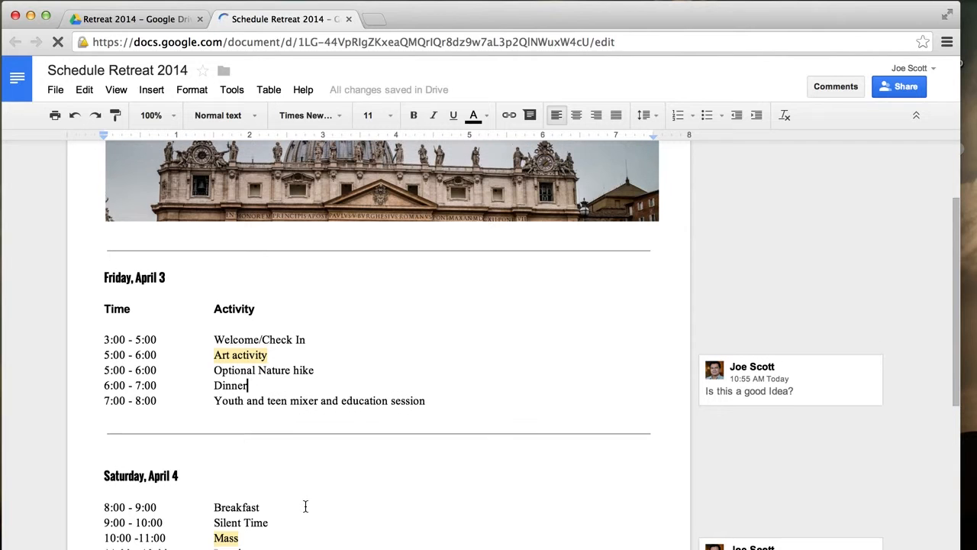
{"action": "left_click", "coordinate": [148, 19]}
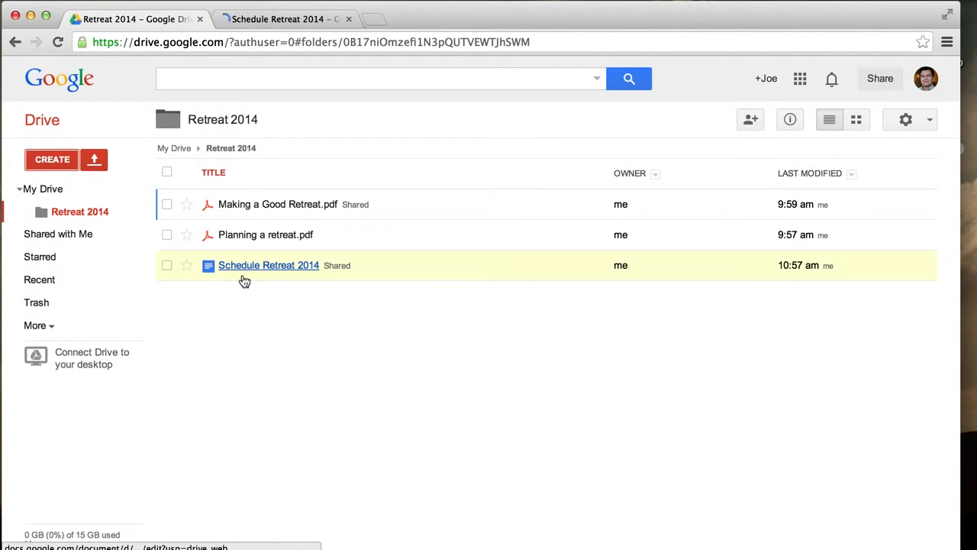
{"action": "left_click", "coordinate": [295, 19]}
Step: Look over the shared schedule and check which collaborator is currently viewing the document
{"action": "scroll", "coordinate": [301, 347], "scroll_direction": "up", "scroll_amount": 3}
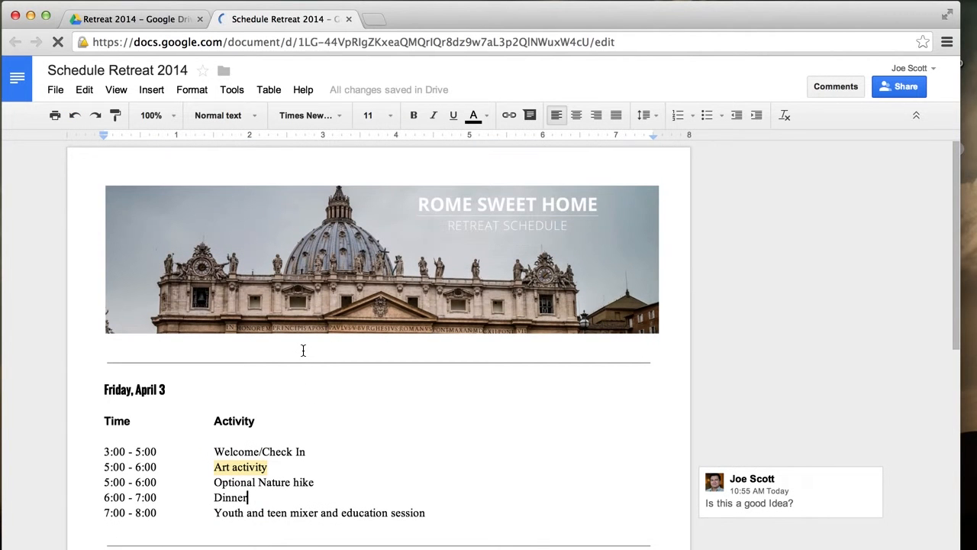
{"action": "scroll", "coordinate": [303, 351], "scroll_direction": "down", "scroll_amount": 3}
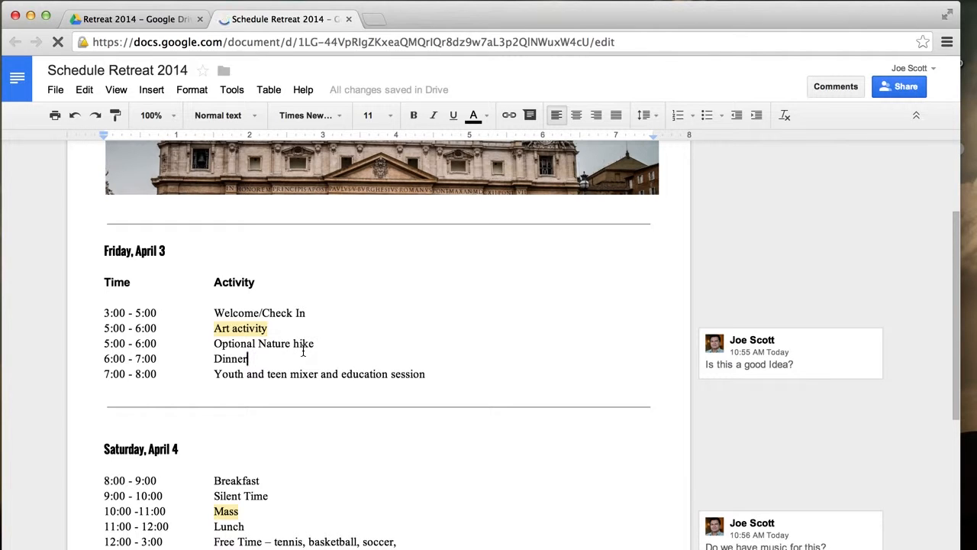
{"action": "scroll", "coordinate": [304, 350], "scroll_direction": "down", "scroll_amount": 1}
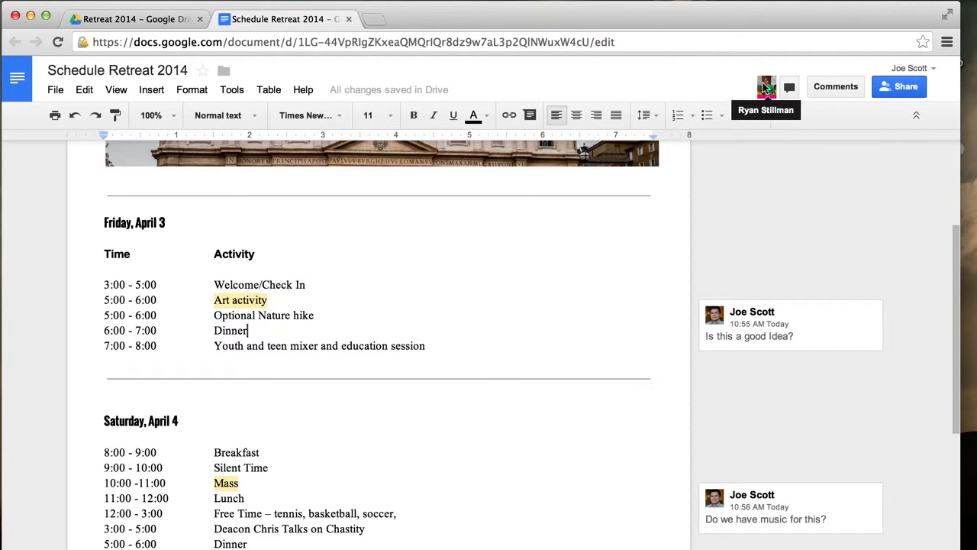
{"action": "mouse_move", "coordinate": [767, 88]}
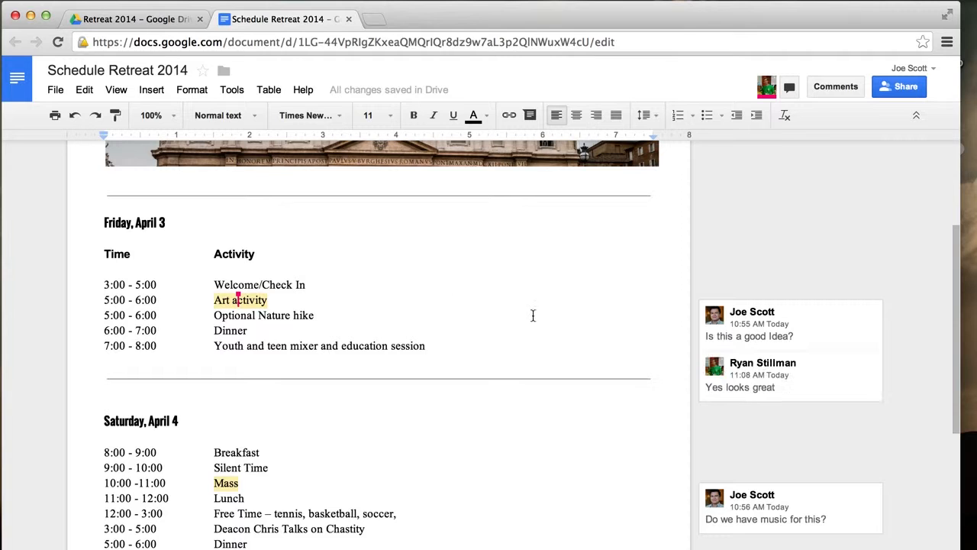
Step: Reply "Thanks!" in the comment thread on Friday's Art activity entry and resolve the thread
{"action": "scroll", "coordinate": [751, 407], "scroll_direction": "down", "scroll_amount": 1}
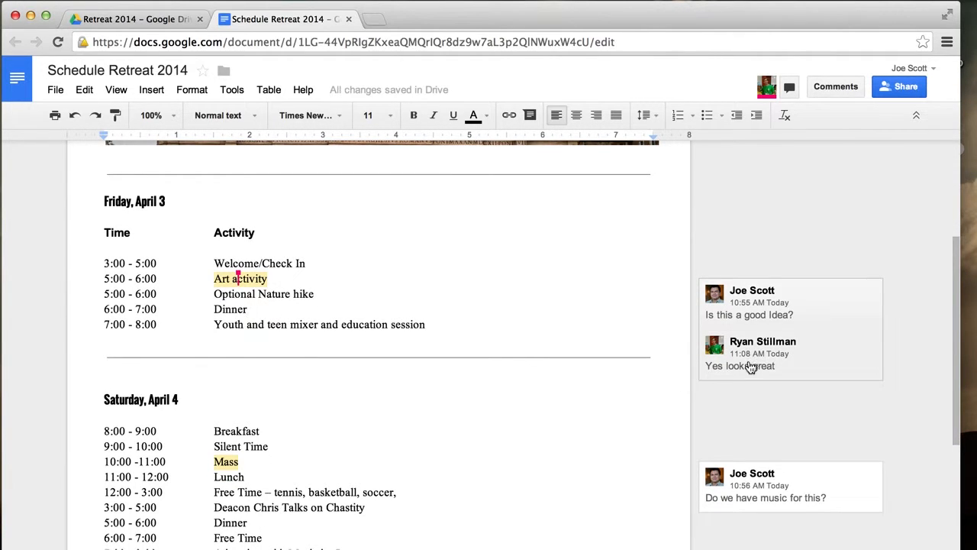
{"action": "left_click", "coordinate": [768, 377]}
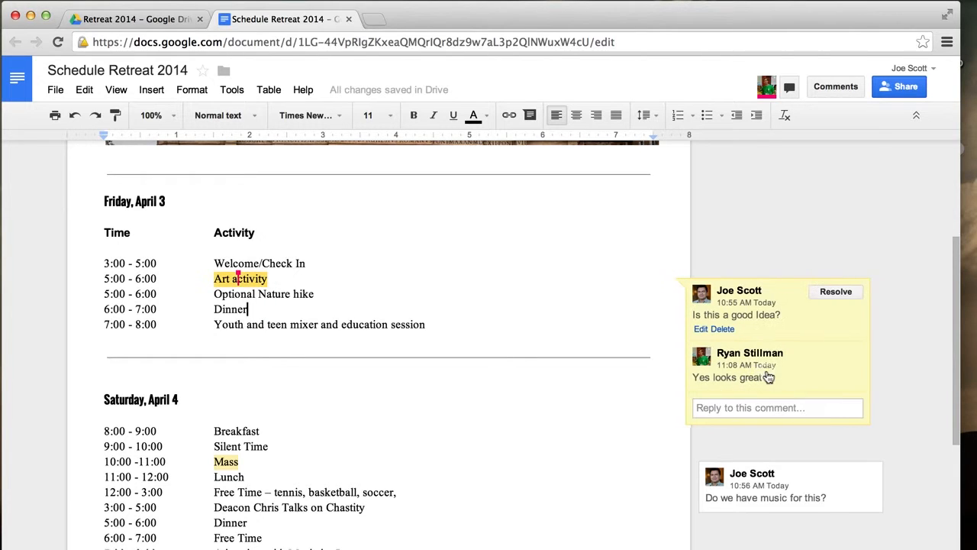
{"action": "left_click", "coordinate": [726, 408]}
{"action": "type", "text": "Thanks!"}
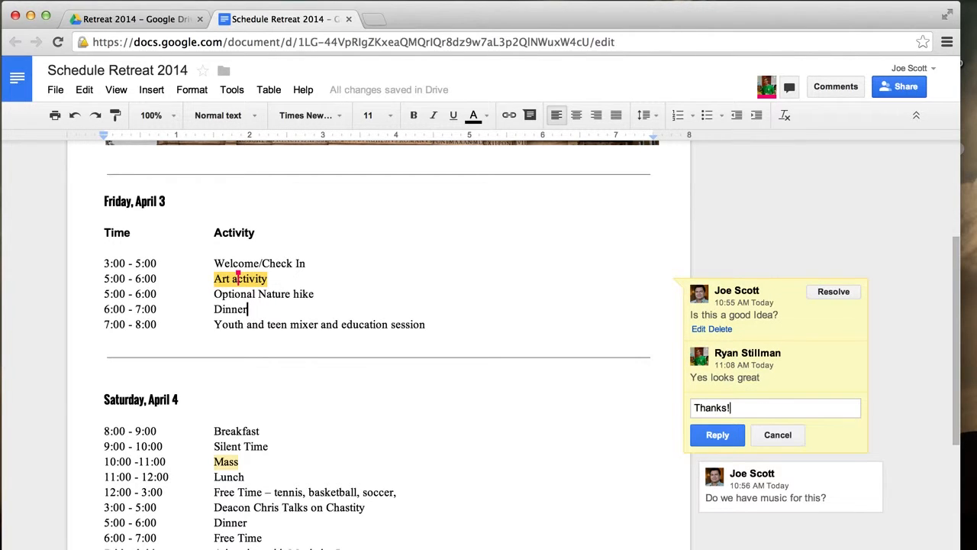
{"action": "left_click", "coordinate": [718, 435]}
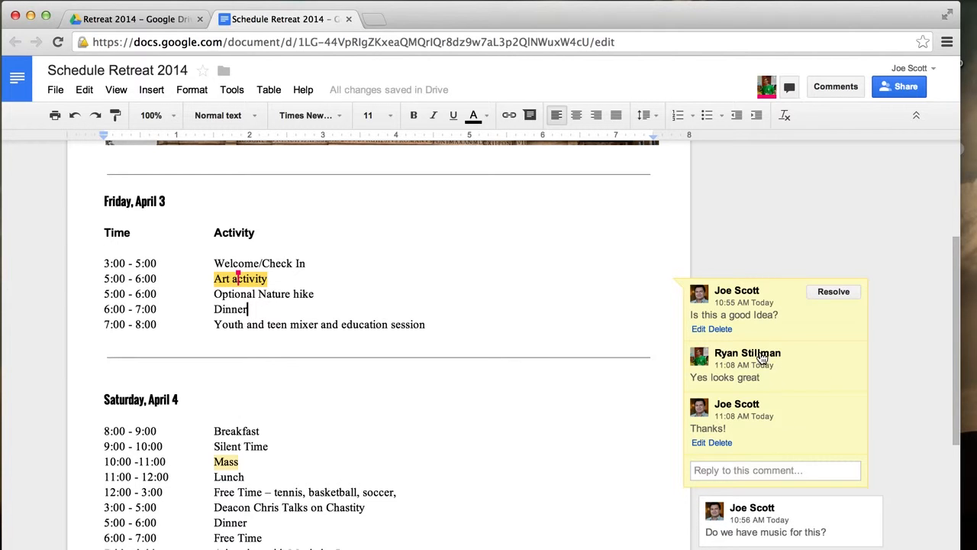
{"action": "left_click", "coordinate": [836, 292]}
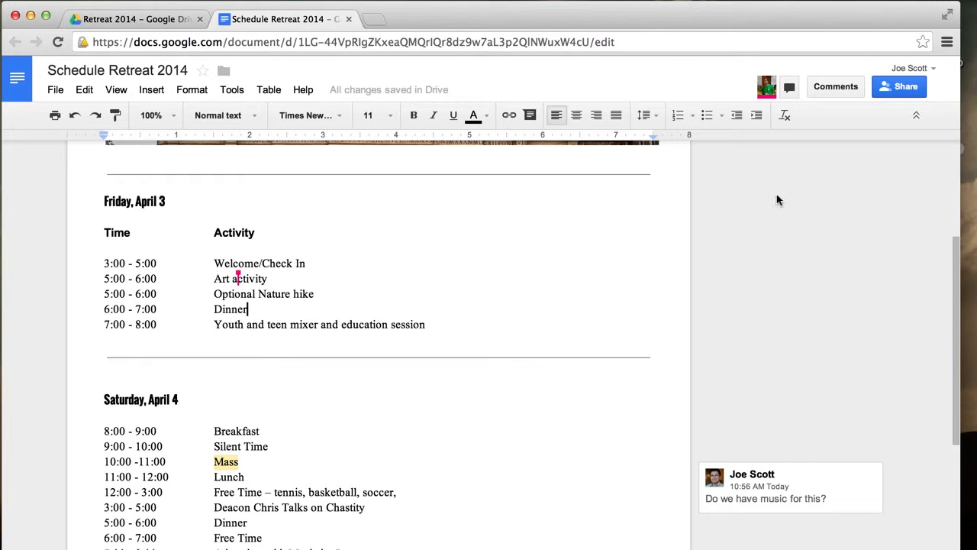
Step: Send the collaborator a short greeting in the document's group chat and close the chat
{"action": "left_click", "coordinate": [790, 89]}
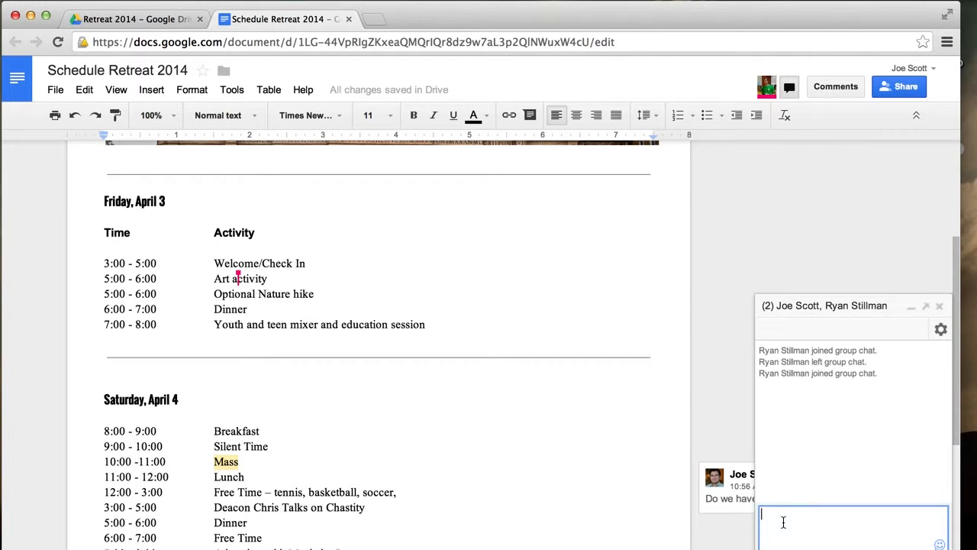
{"action": "type", "text": "Hey Ryan"}
{"action": "key", "text": "Return"}
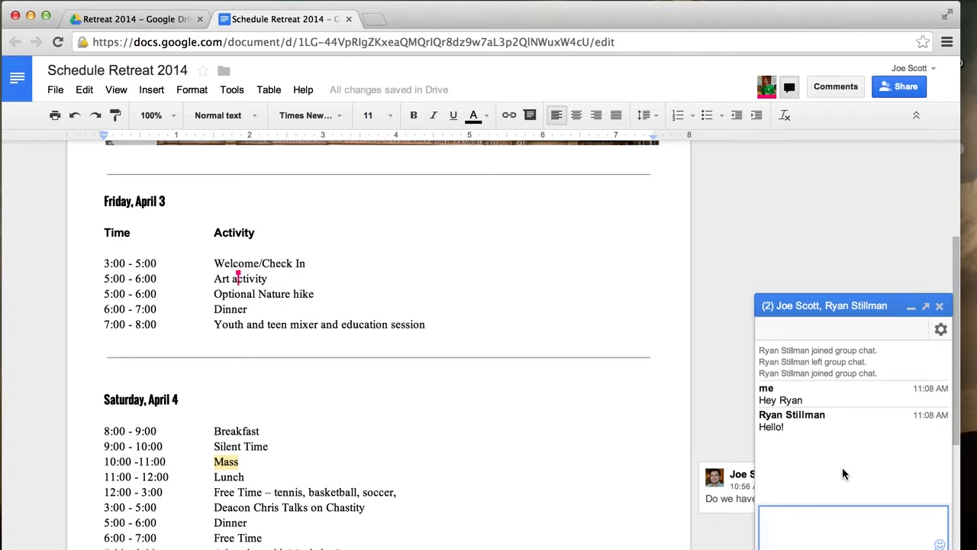
{"action": "left_click", "coordinate": [940, 307]}
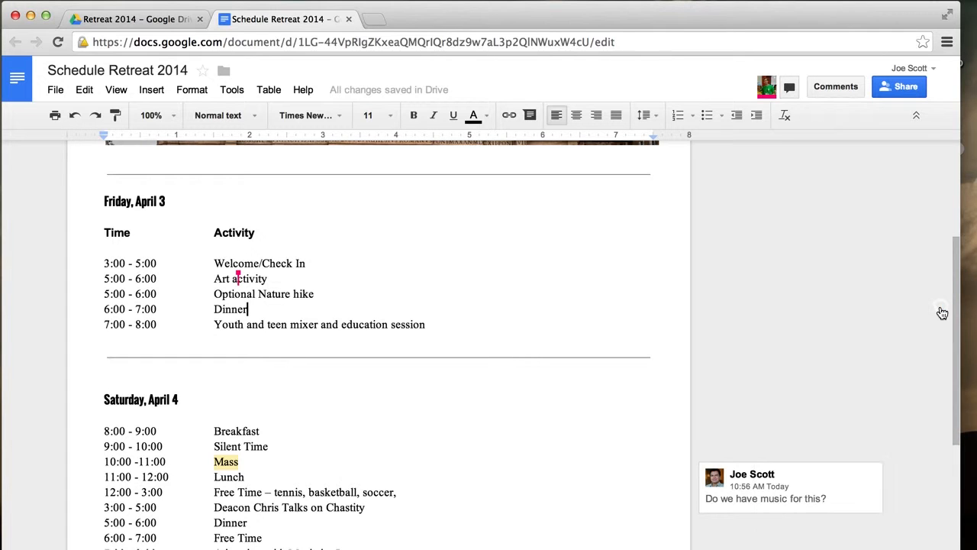